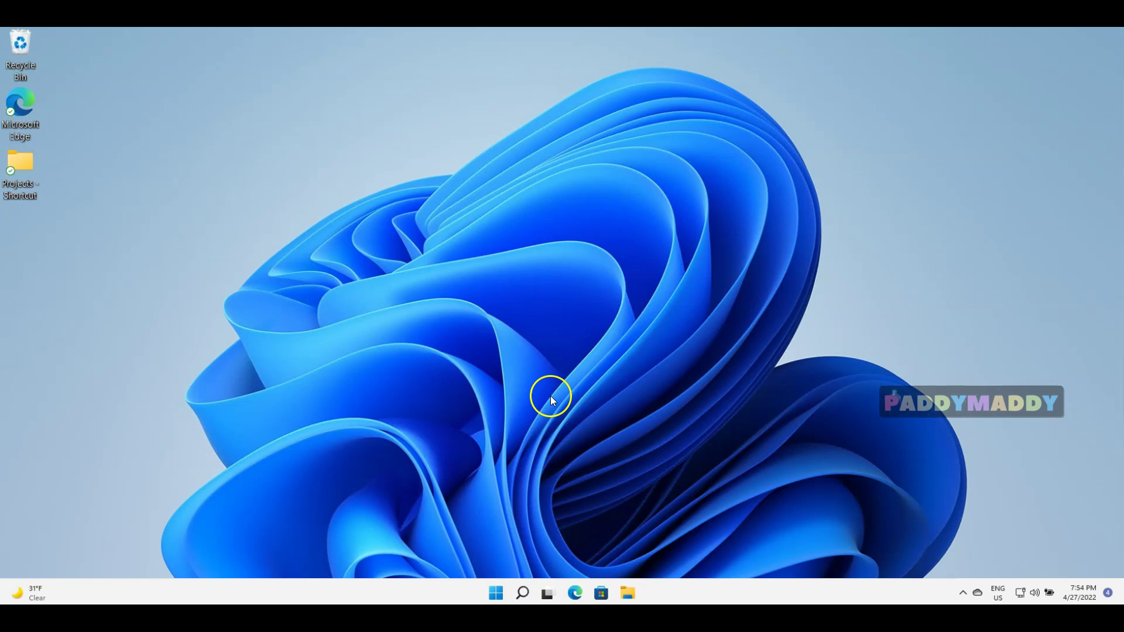
Open File Explorer and display the contents of the Projects folder
click(496, 595)
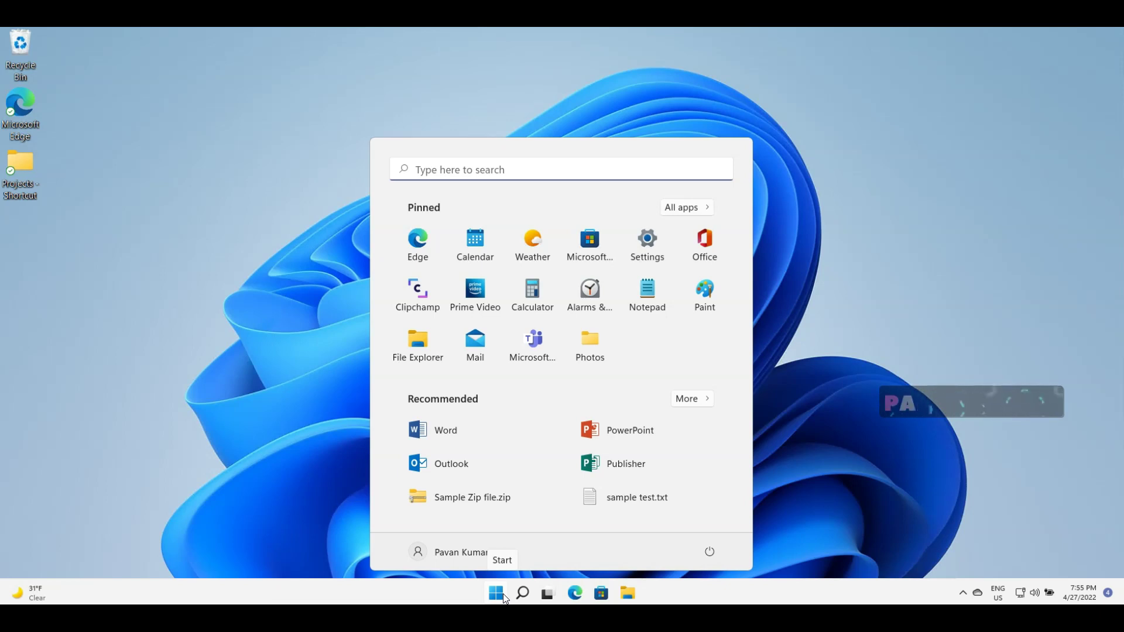
click(630, 589)
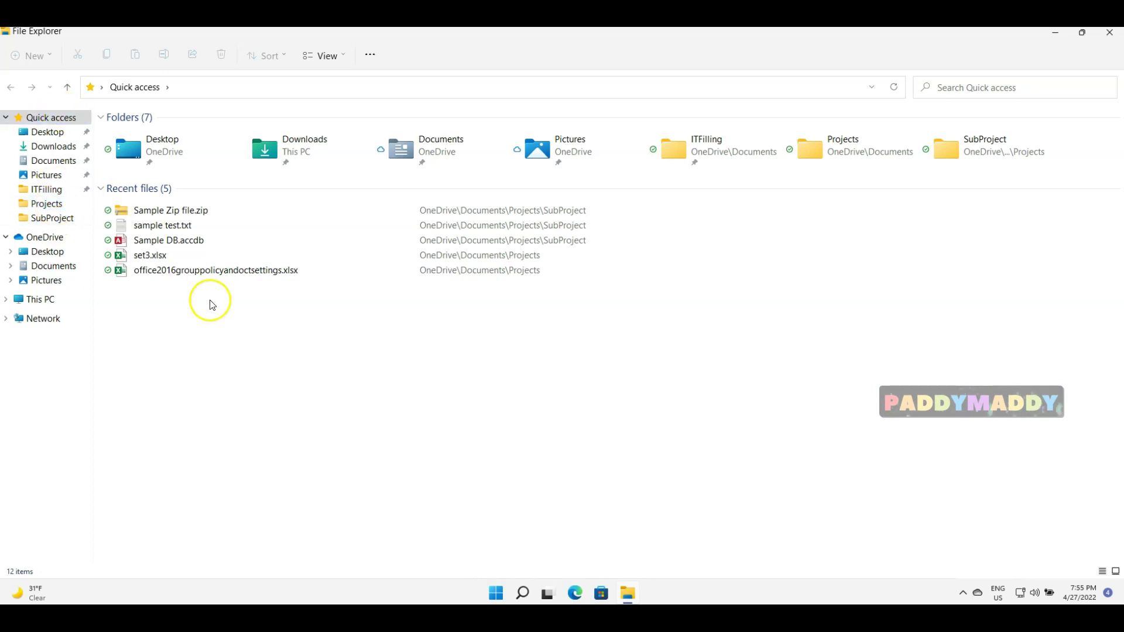
click(65, 212)
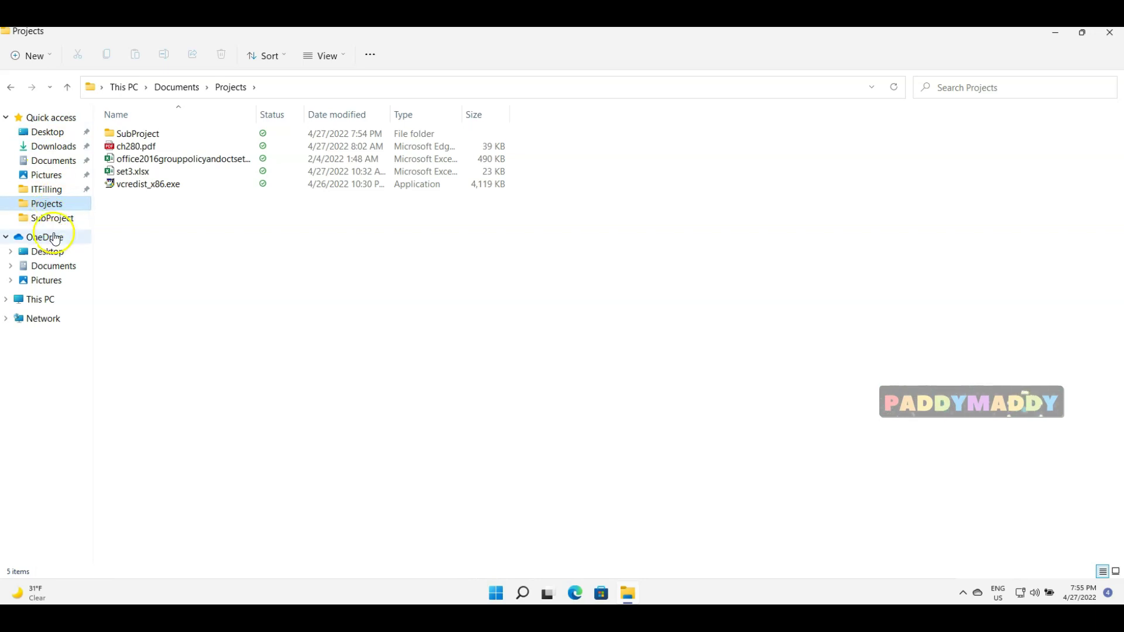
click(176, 343)
click(185, 368)
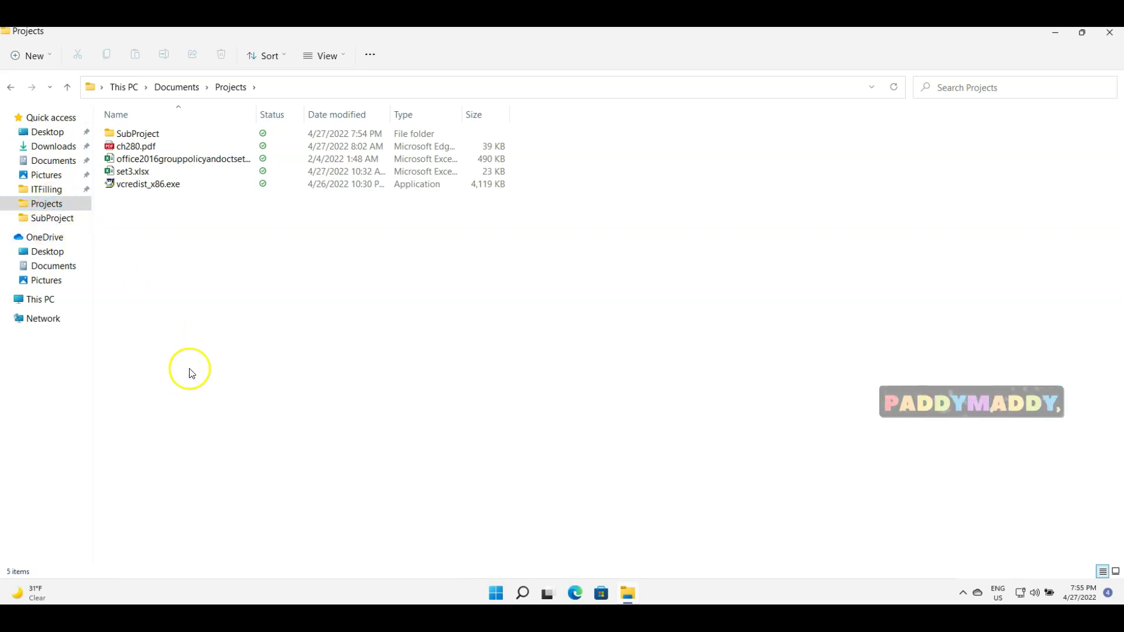
Browse from This PC through Local Disk (C:) and the user's profile folder to the OneDrive Documents folder
click(41, 299)
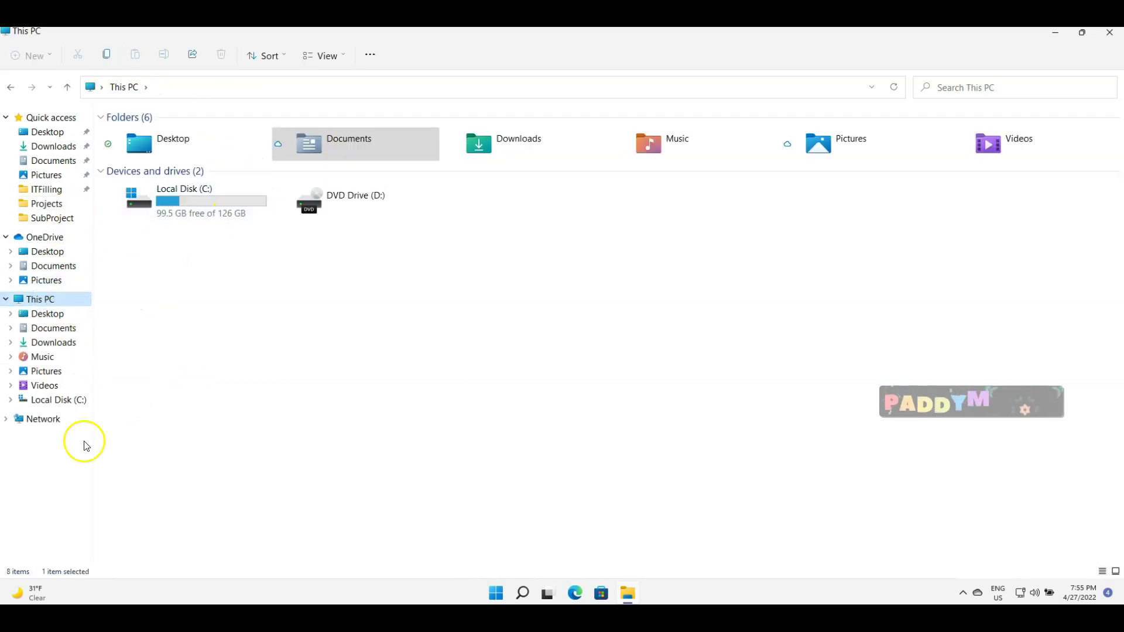
double_click(194, 205)
double_click(127, 210)
double_click(135, 136)
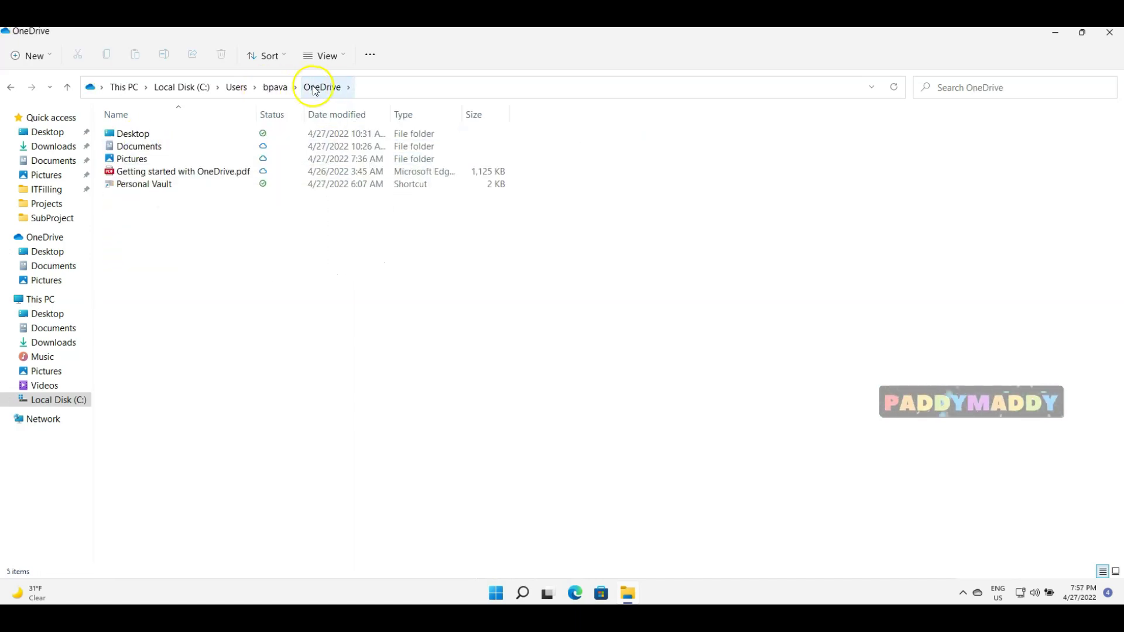
click(149, 147)
double_click(149, 148)
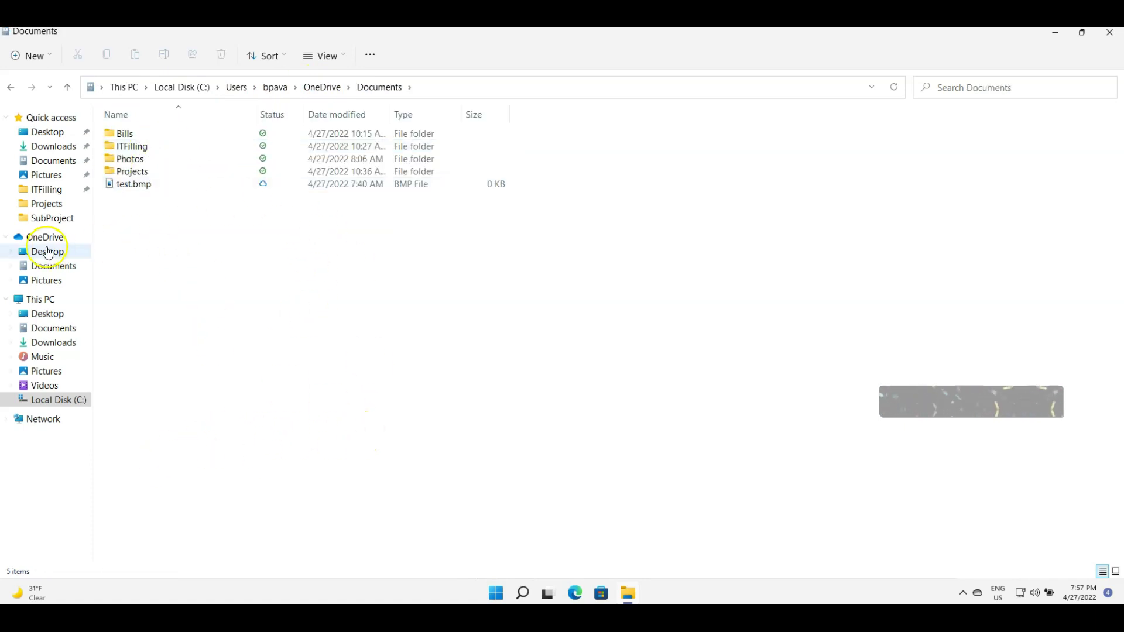
Open Projects inside the OneDrive Documents folder, look into its SubProject subfolder, and return to Projects
click(52, 267)
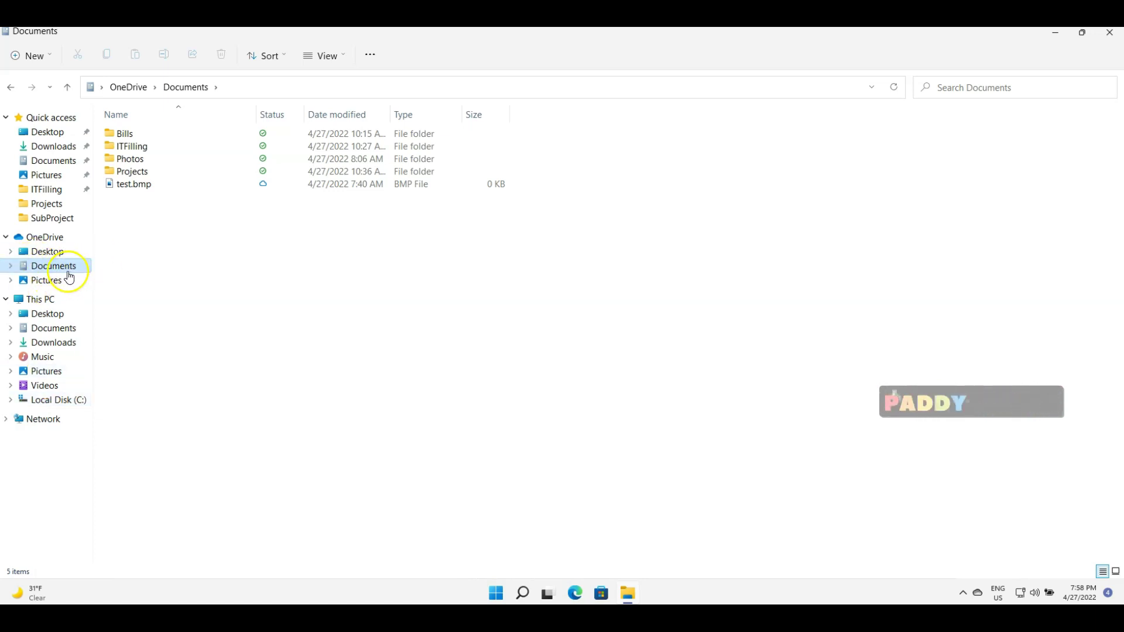
double_click(130, 172)
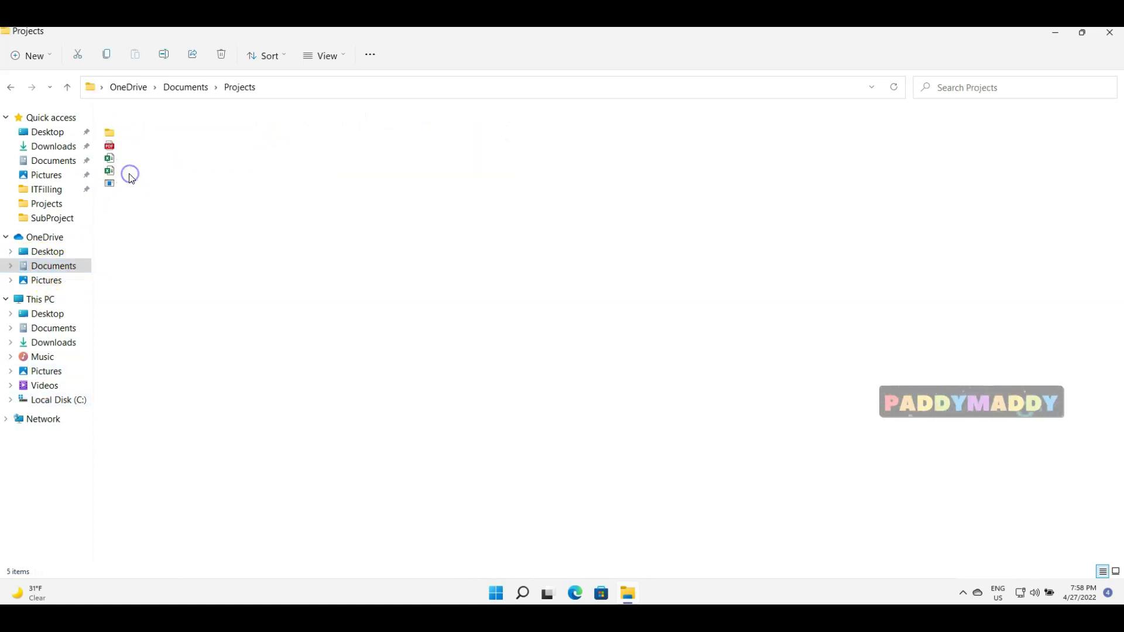
click(141, 138)
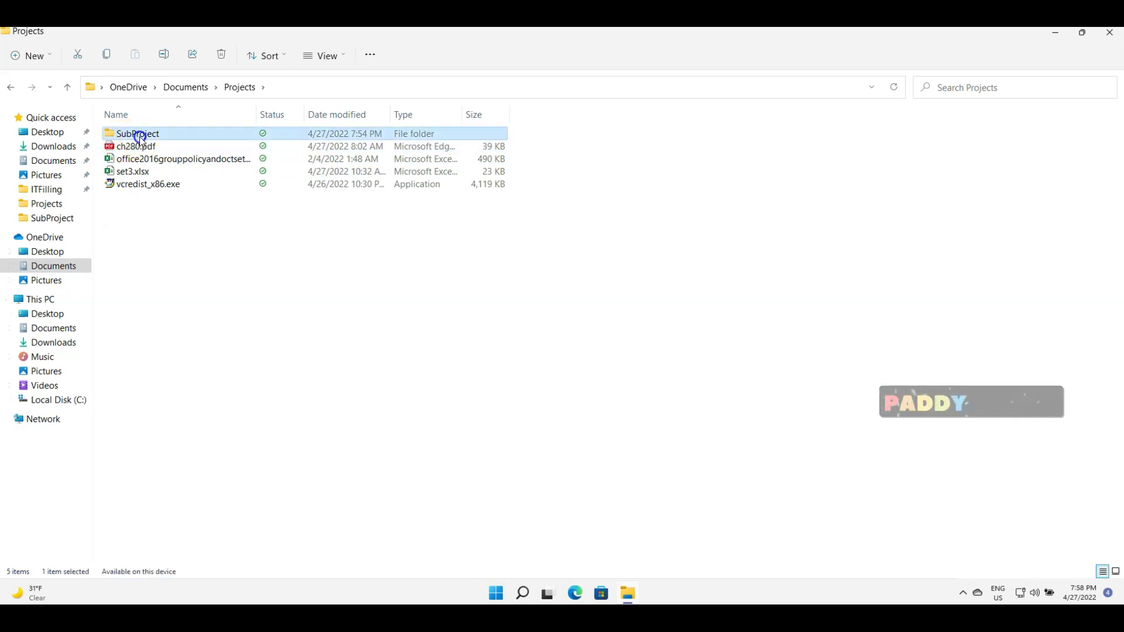
double_click(140, 138)
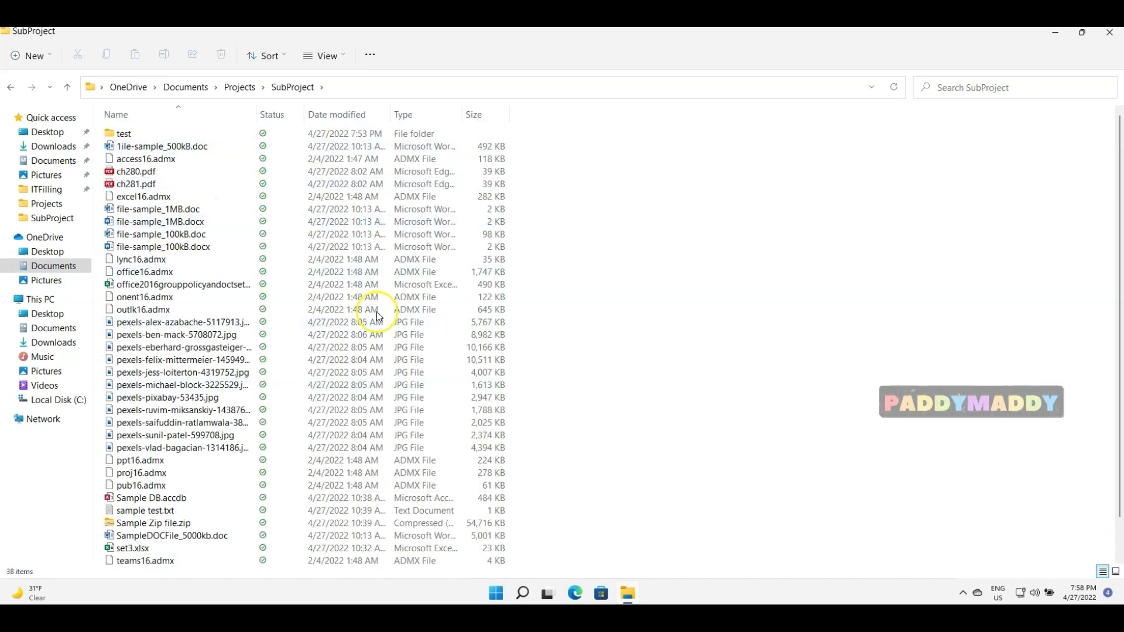
click(236, 89)
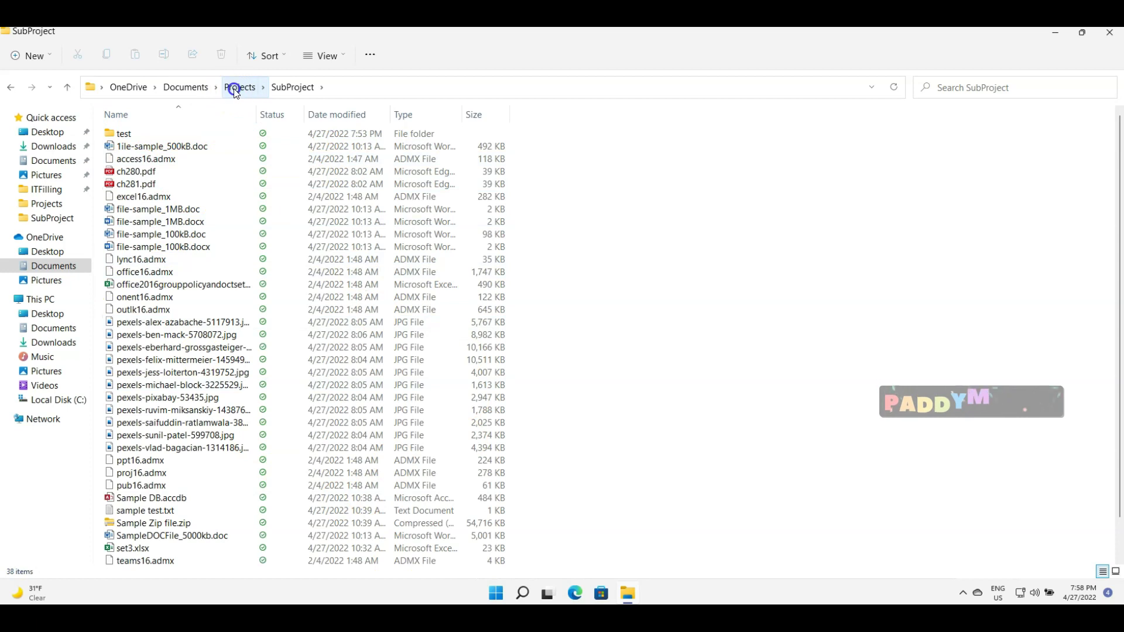
click(196, 302)
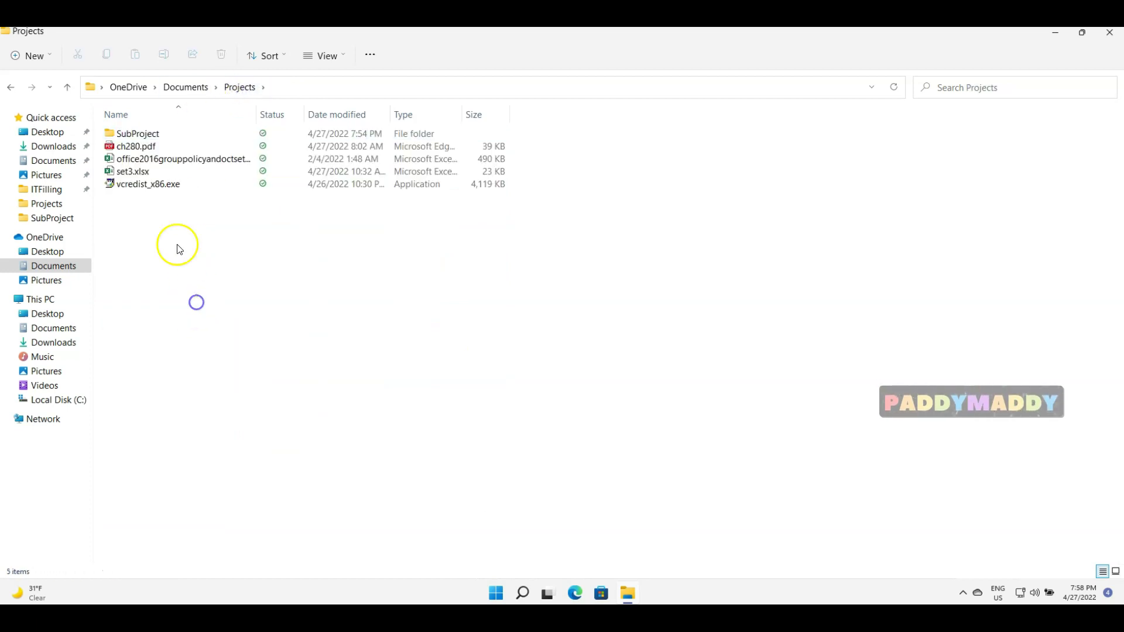
Create a new folder named Movies inside the Projects folder
right_click(134, 222)
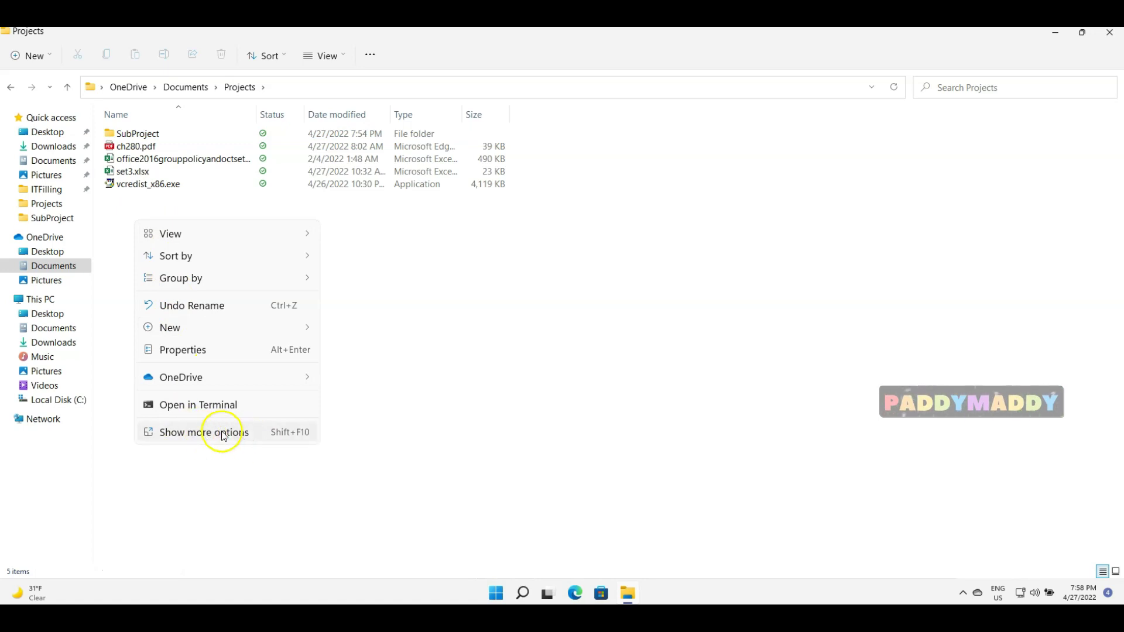
mouse_move(165, 332)
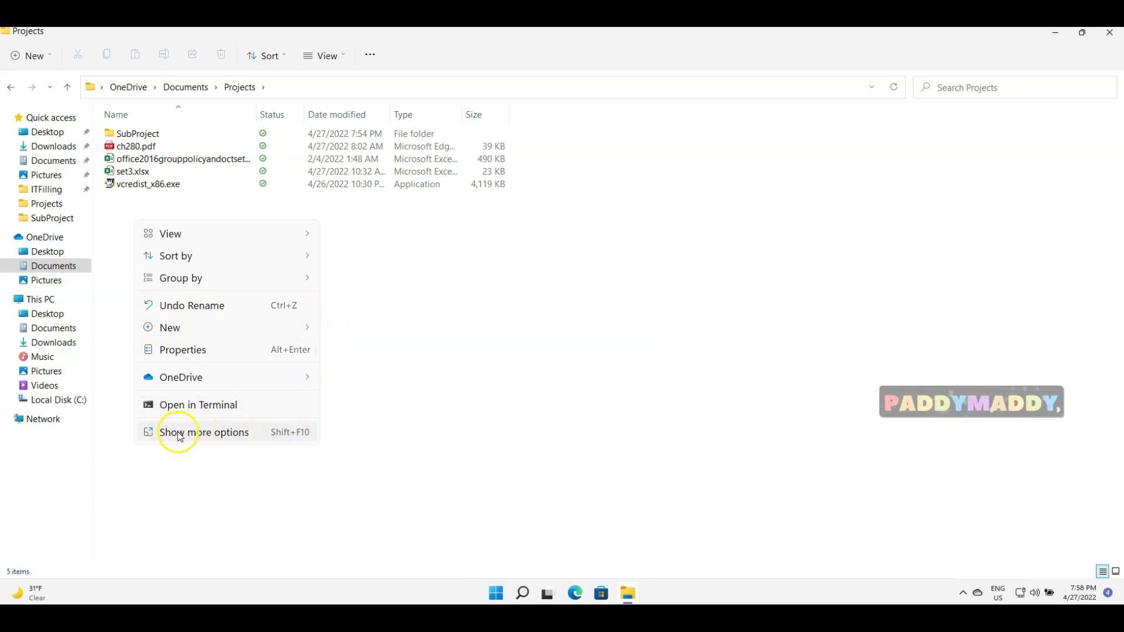
click(224, 438)
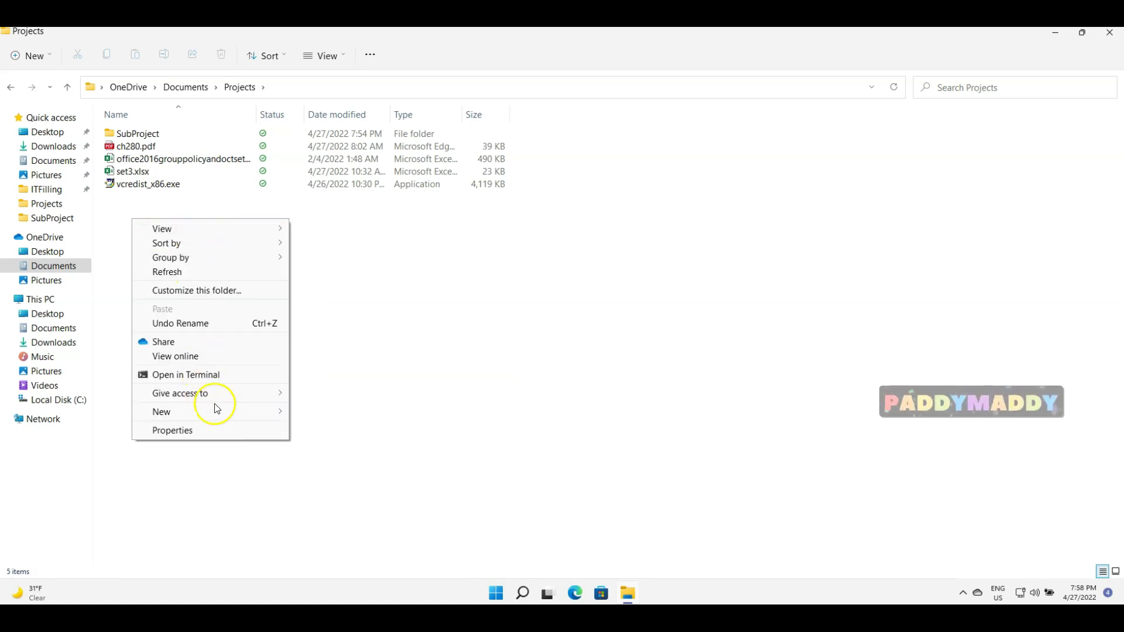
mouse_move(216, 413)
click(314, 415)
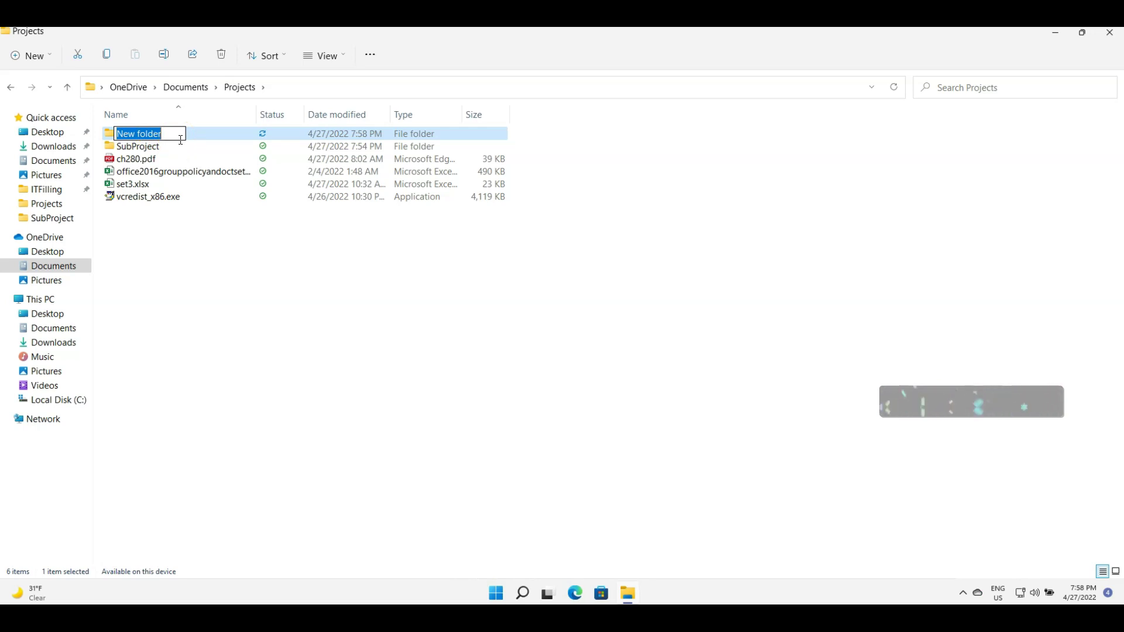
text(Movies)
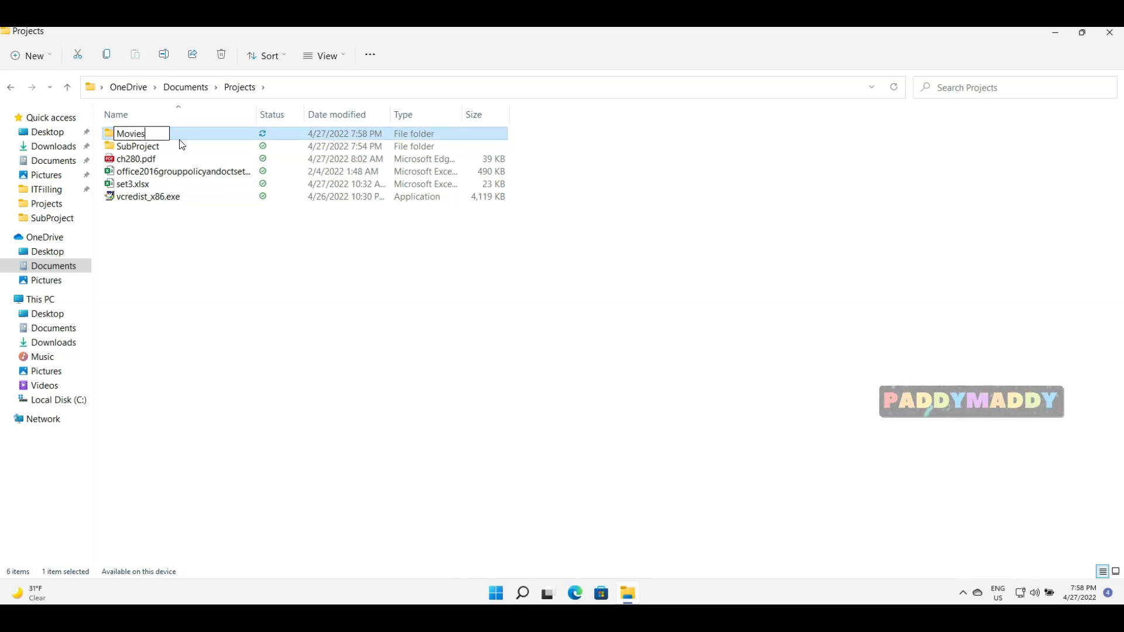
click(227, 153)
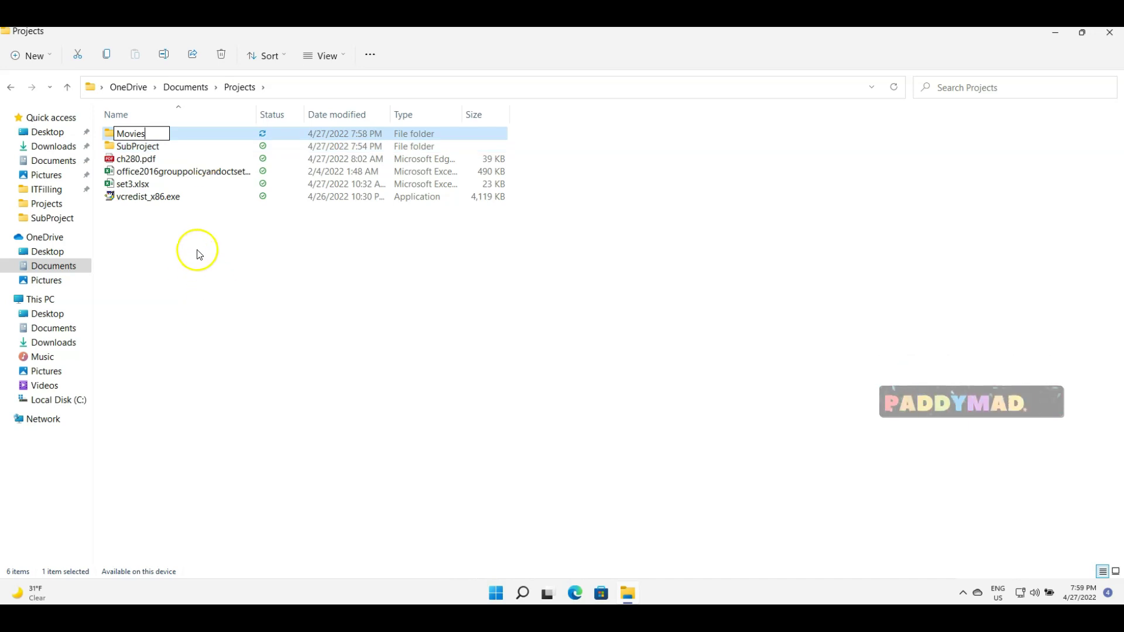
click(198, 280)
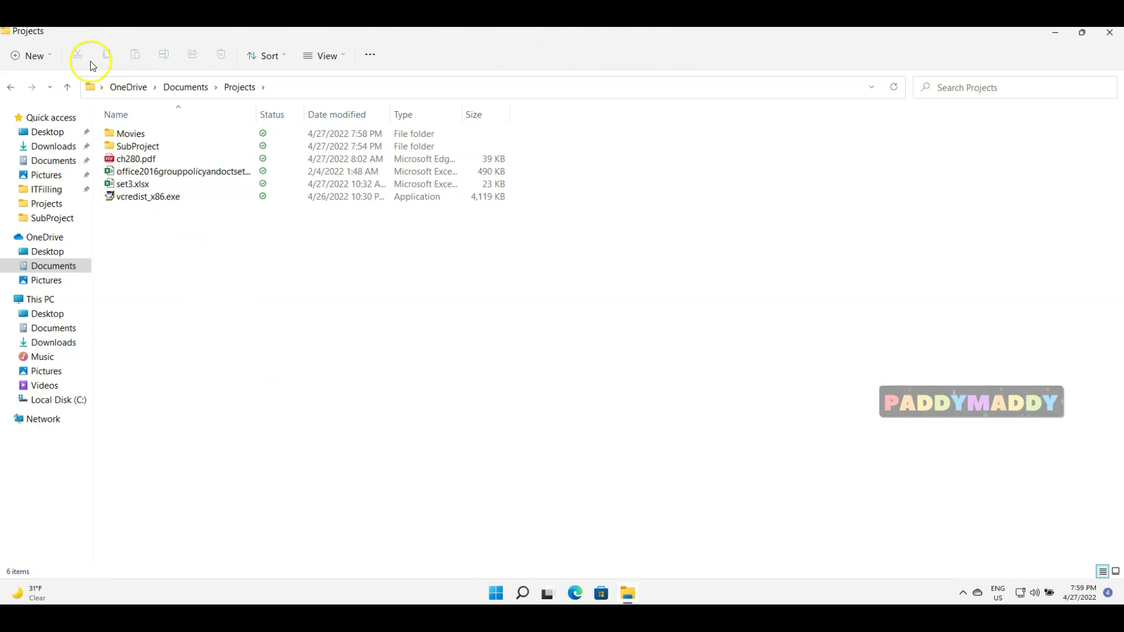
Create three more folders in Projects one after another, keeping their default names
click(47, 54)
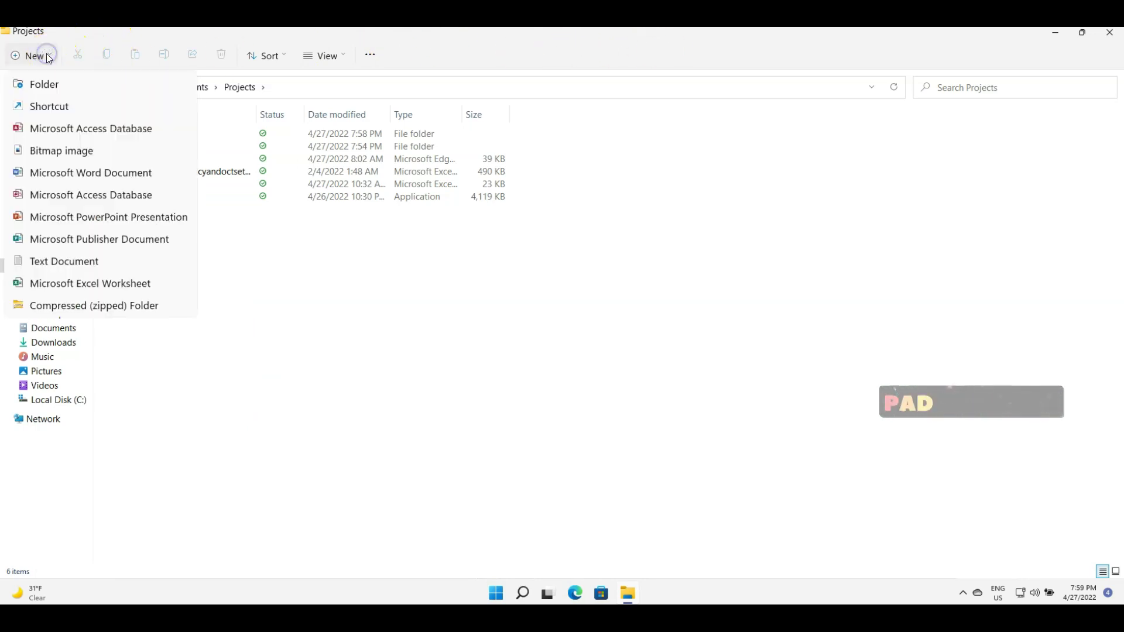
click(50, 86)
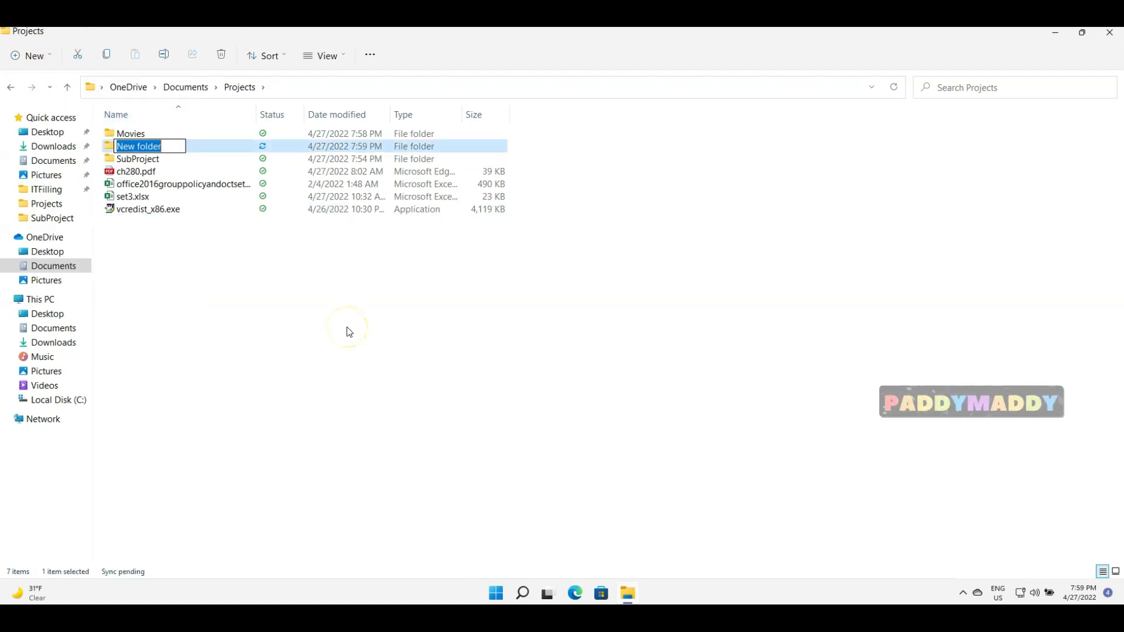
click(285, 384)
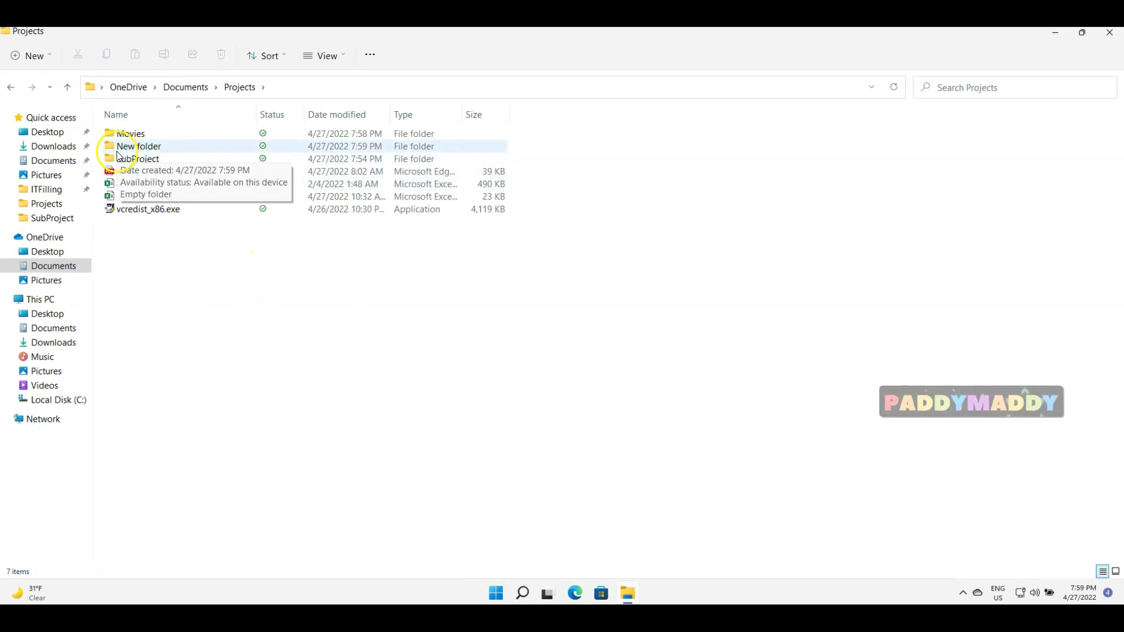
click(53, 57)
click(50, 82)
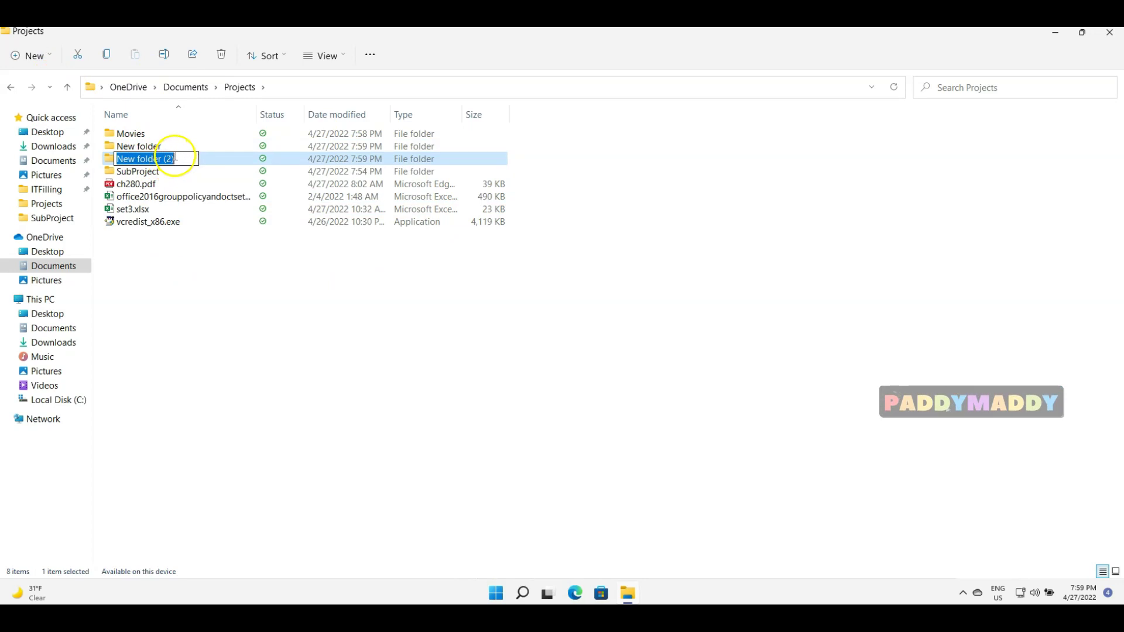
click(296, 339)
click(33, 55)
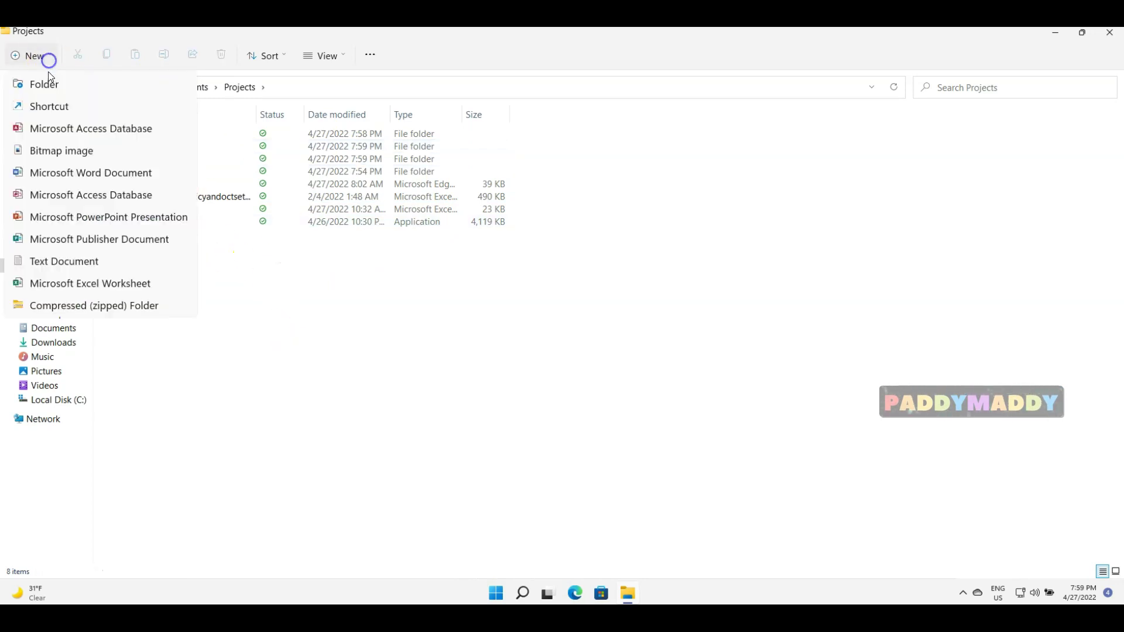
click(45, 83)
key(Return)
click(243, 345)
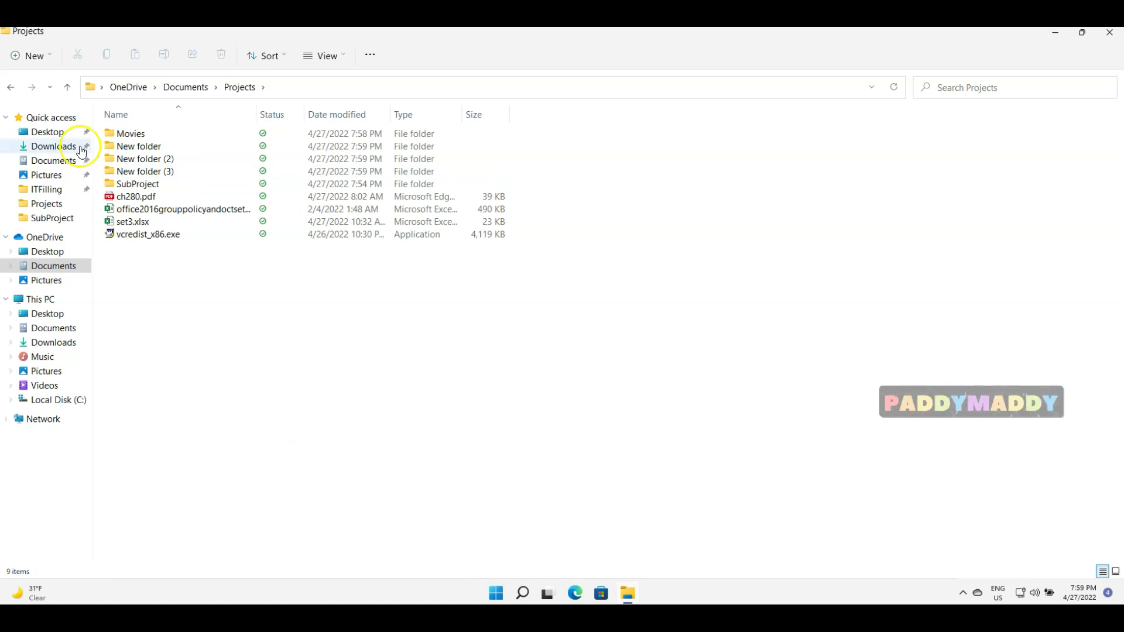
click(144, 133)
click(181, 429)
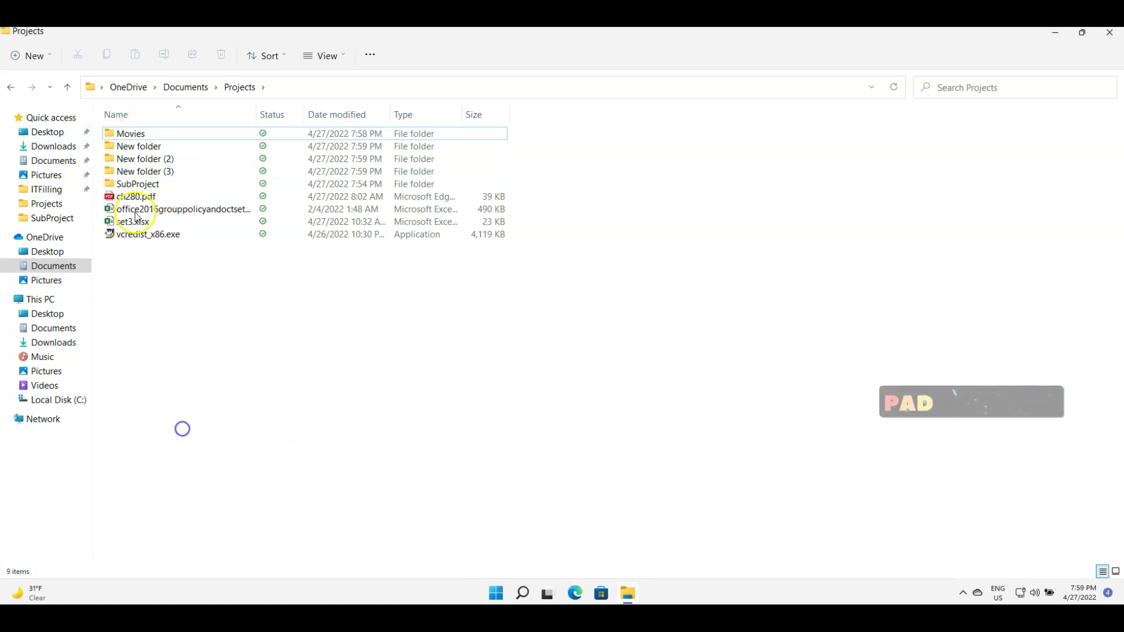
click(143, 148)
key(Escape)
click(140, 145)
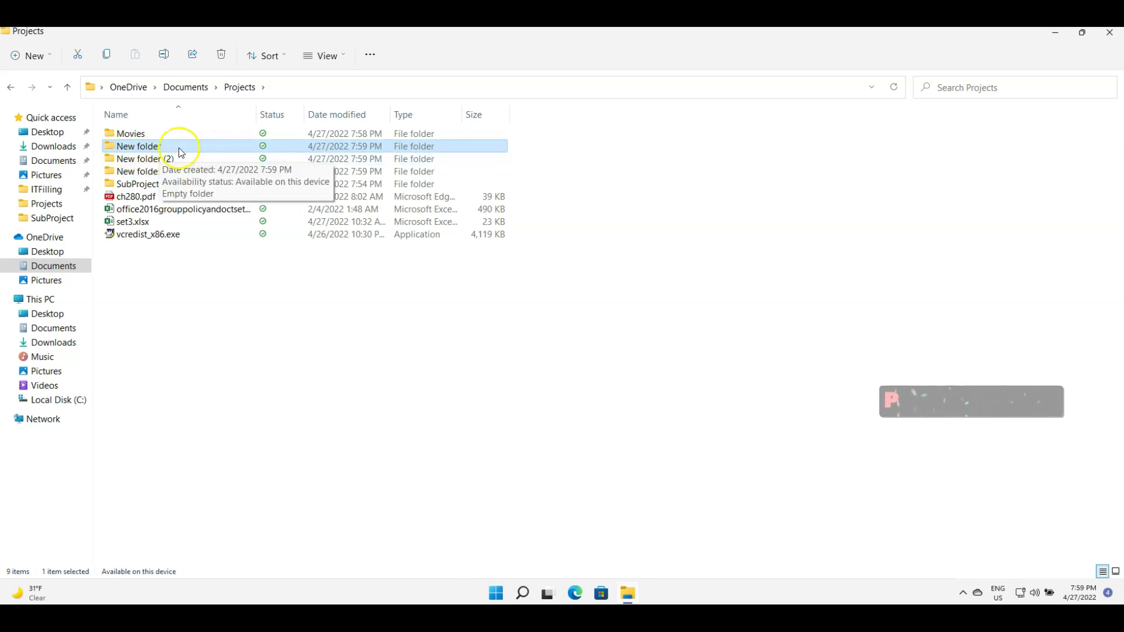
click(261, 382)
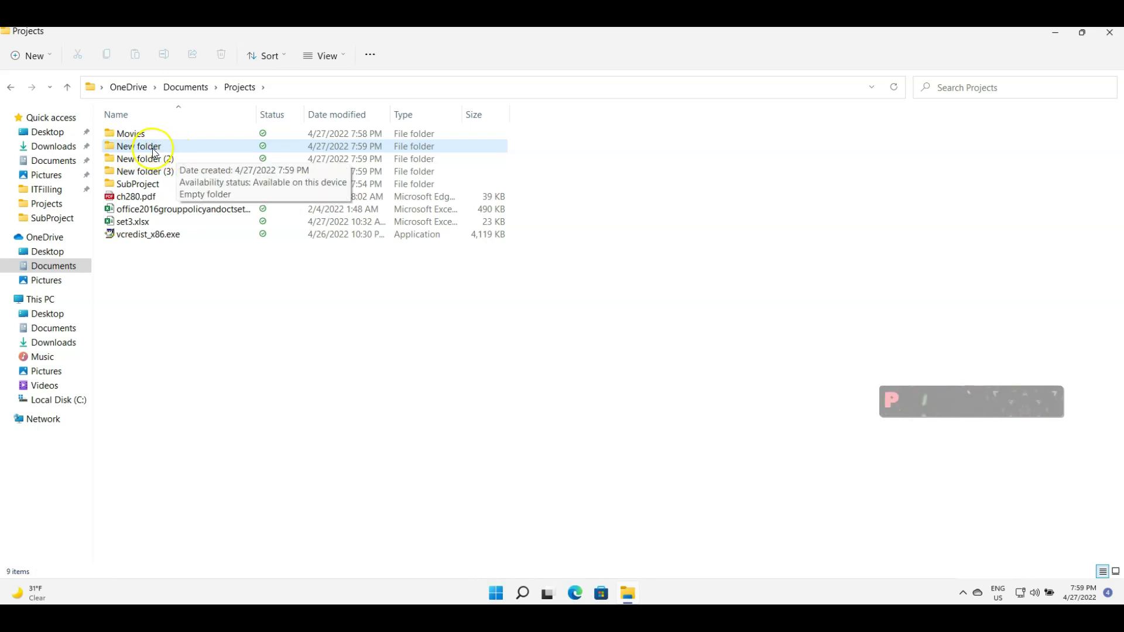
Rename the folder "New folder" as Audio
click(120, 145)
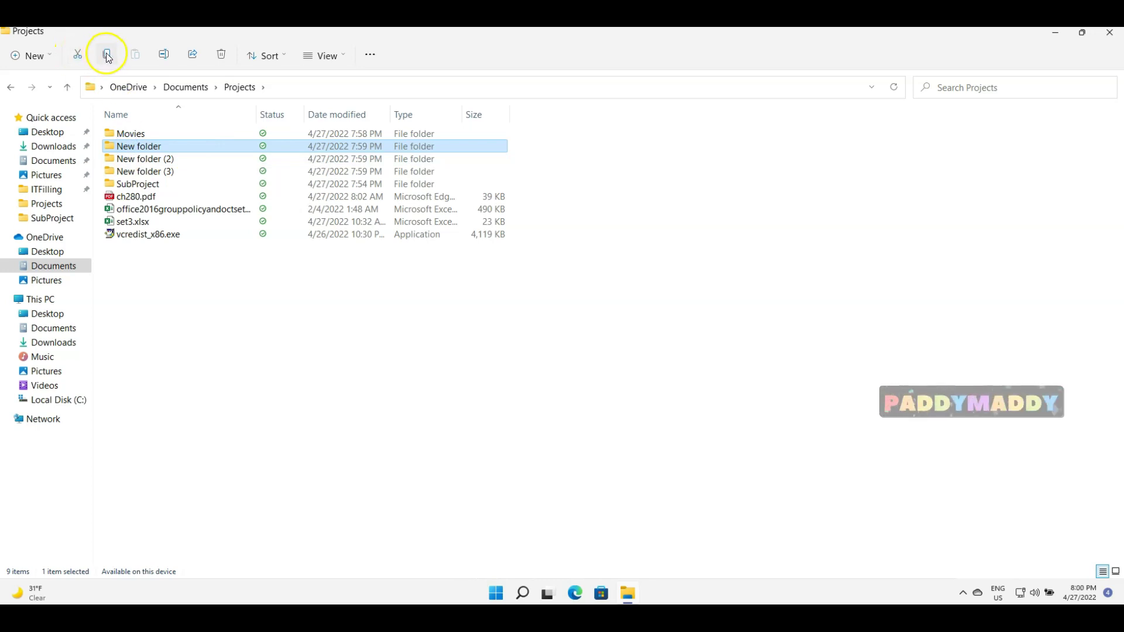
click(168, 59)
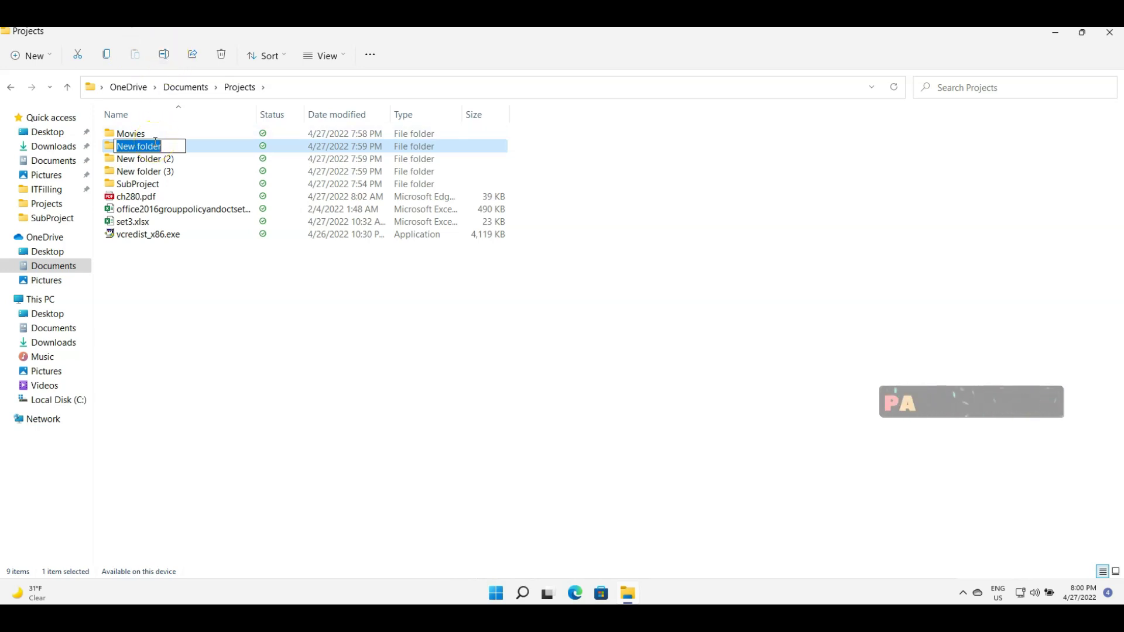
text(Audio)
key(Return)
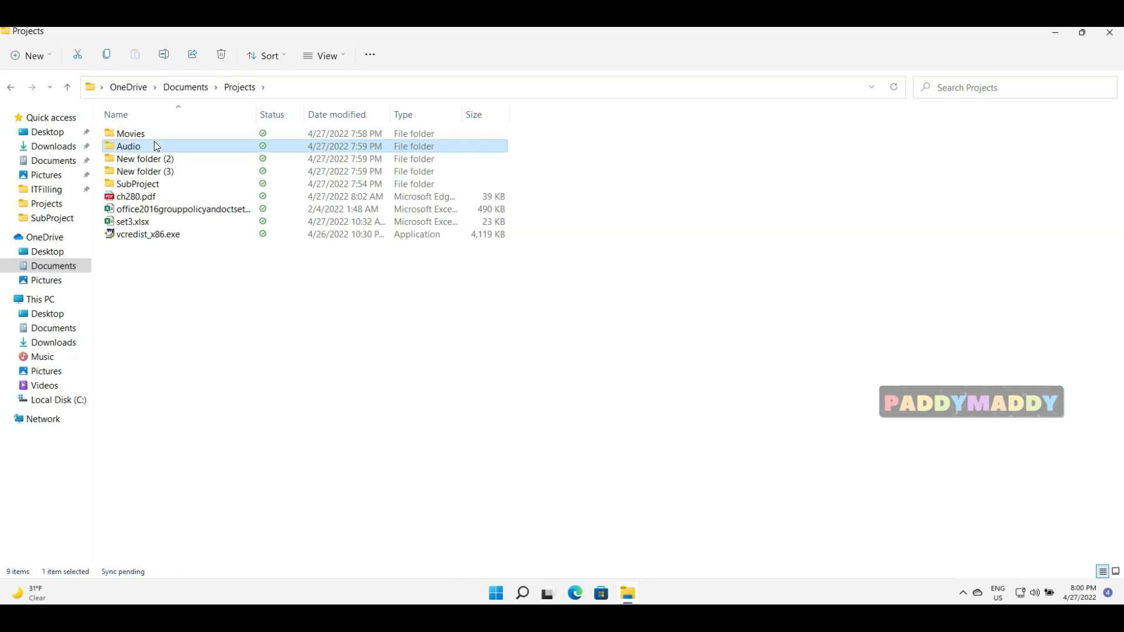
click(241, 404)
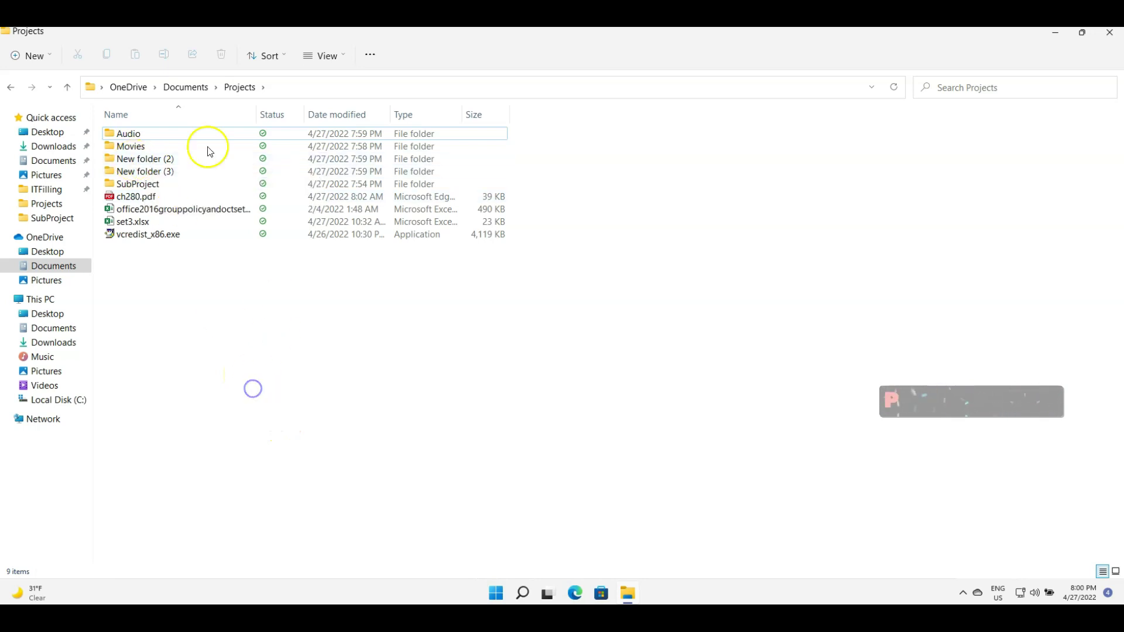
click(142, 142)
click(138, 133)
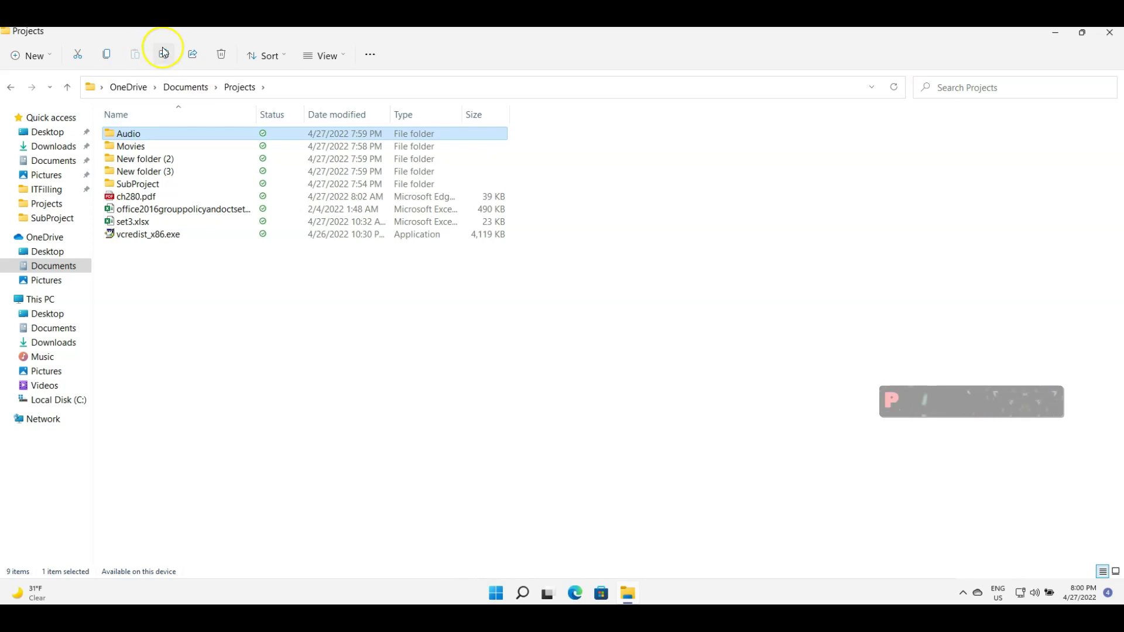
click(148, 159)
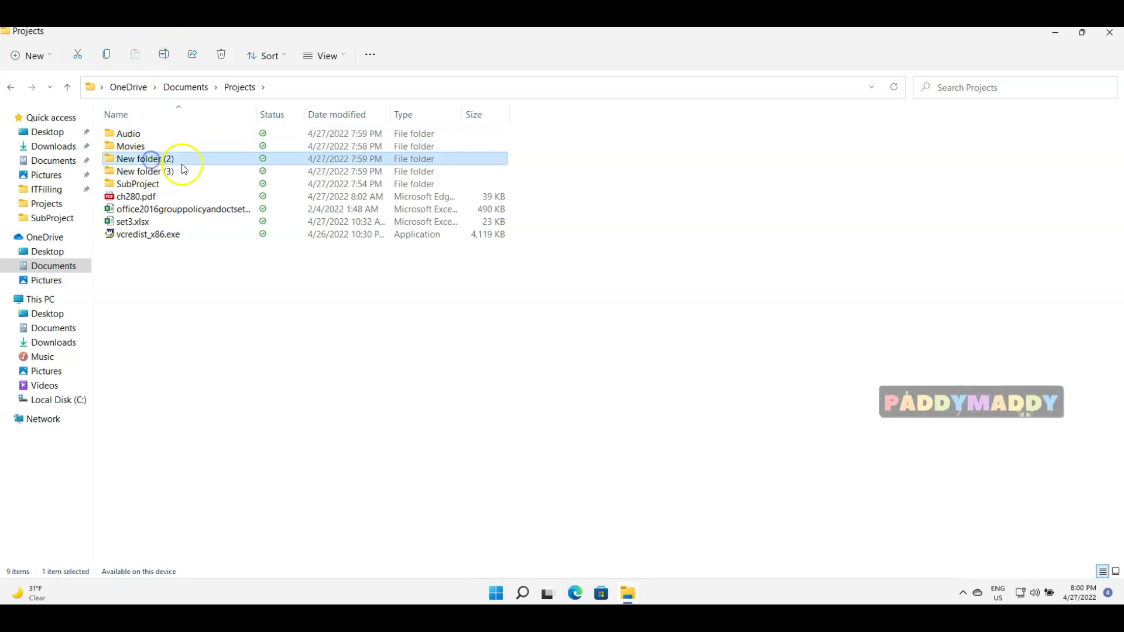
right_click(145, 165)
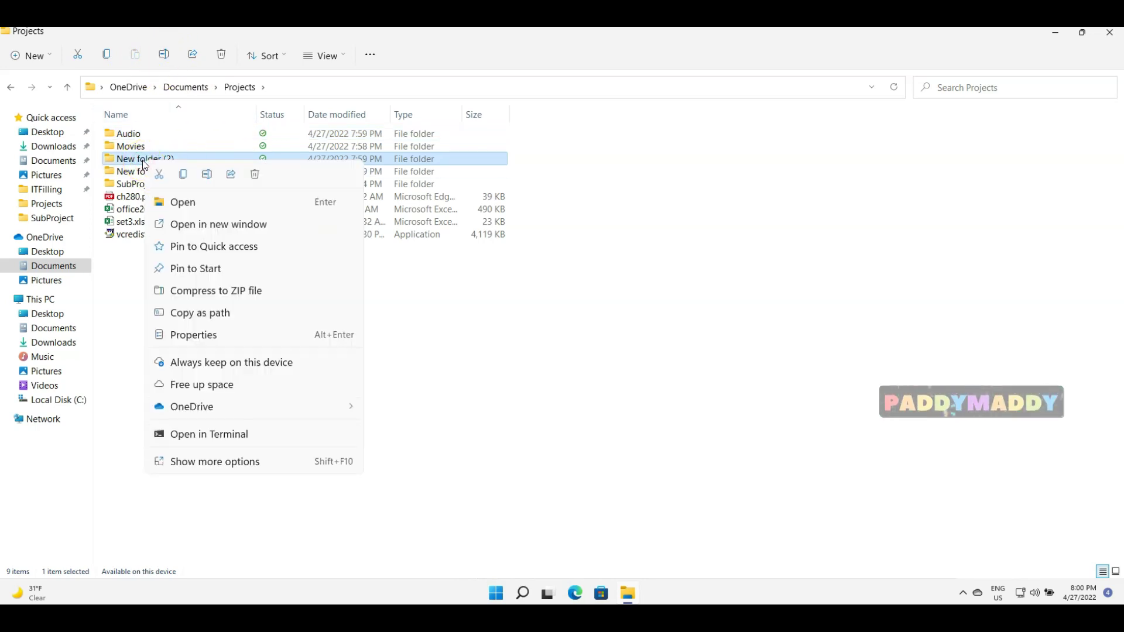
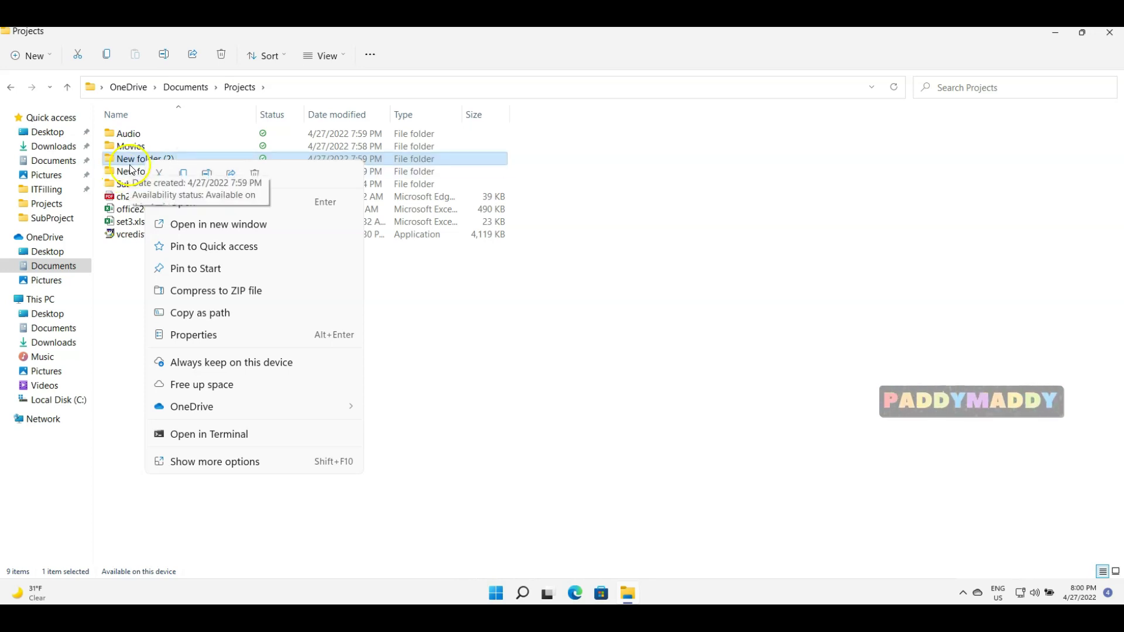
key(Escape)
click(455, 551)
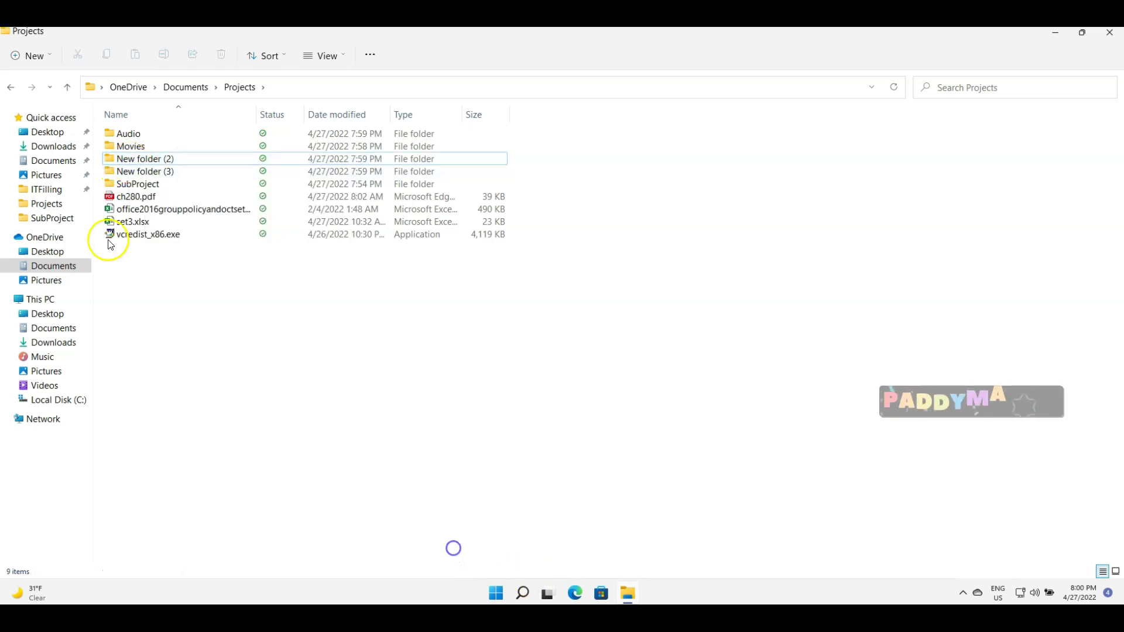
click(135, 158)
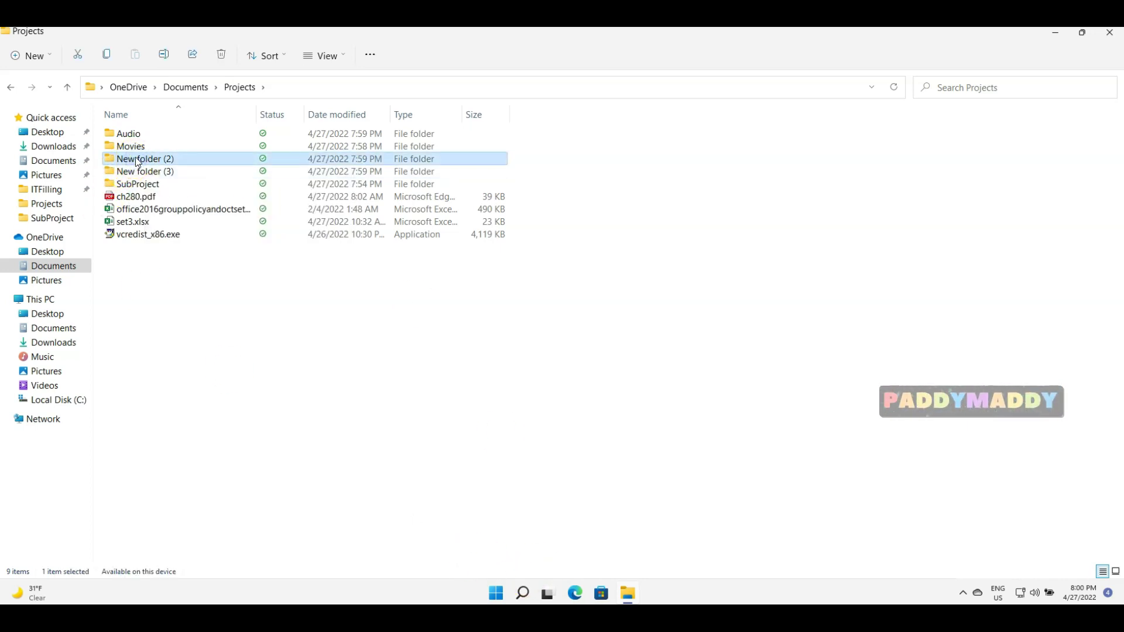
click(136, 157)
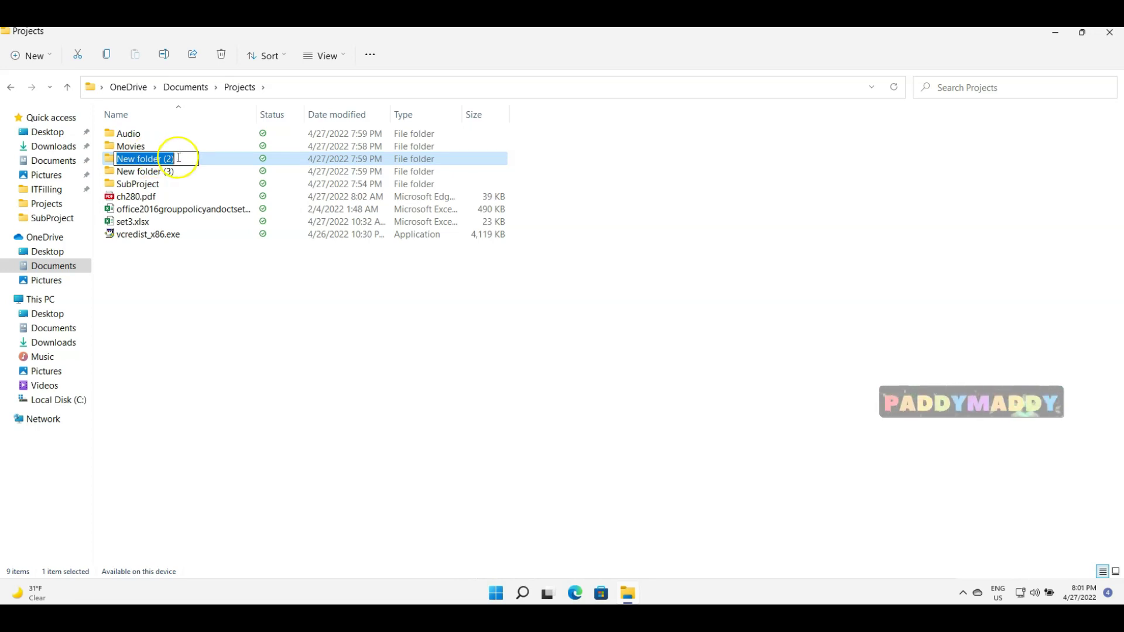
click(199, 347)
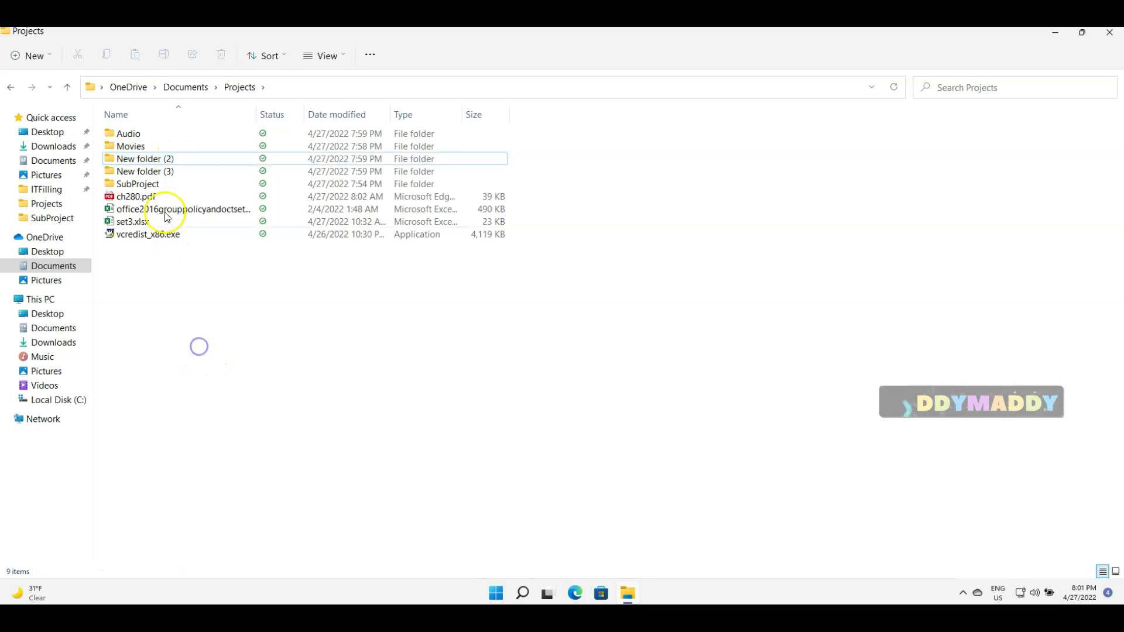
Rename the folder "New folder (2)" in Projects as English
right_click(149, 163)
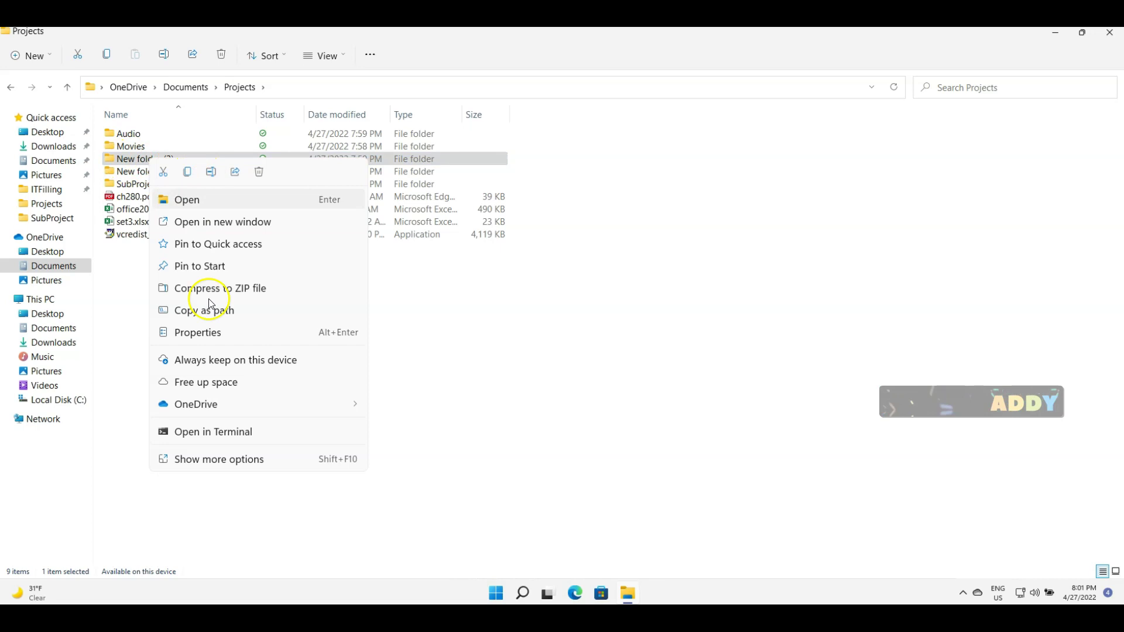
click(214, 459)
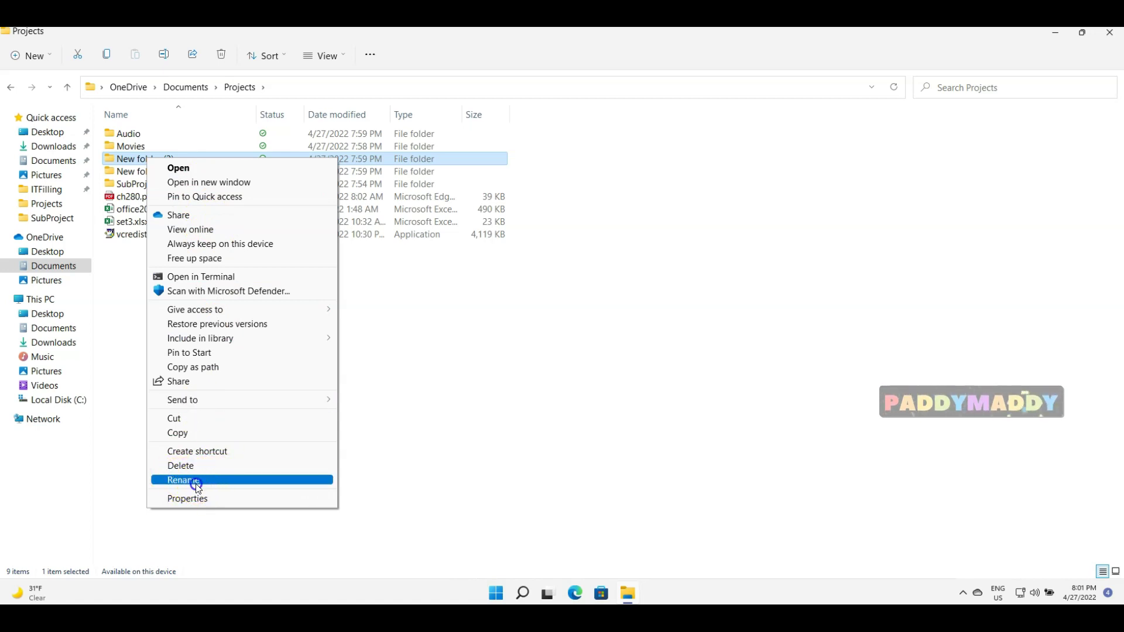
click(199, 480)
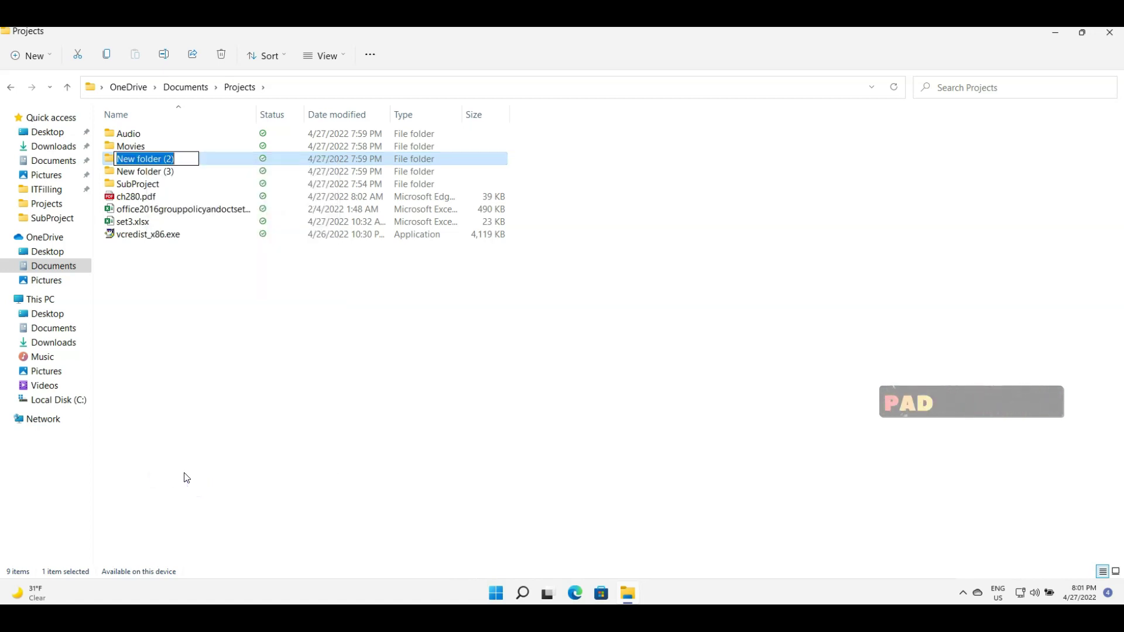
text(English)
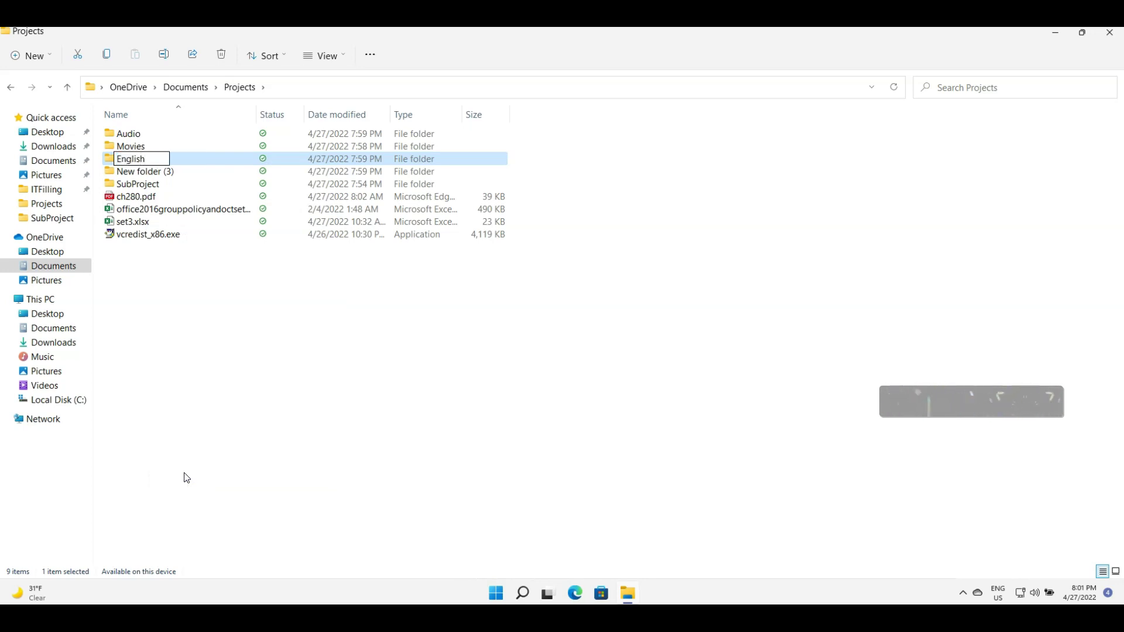
key(Return)
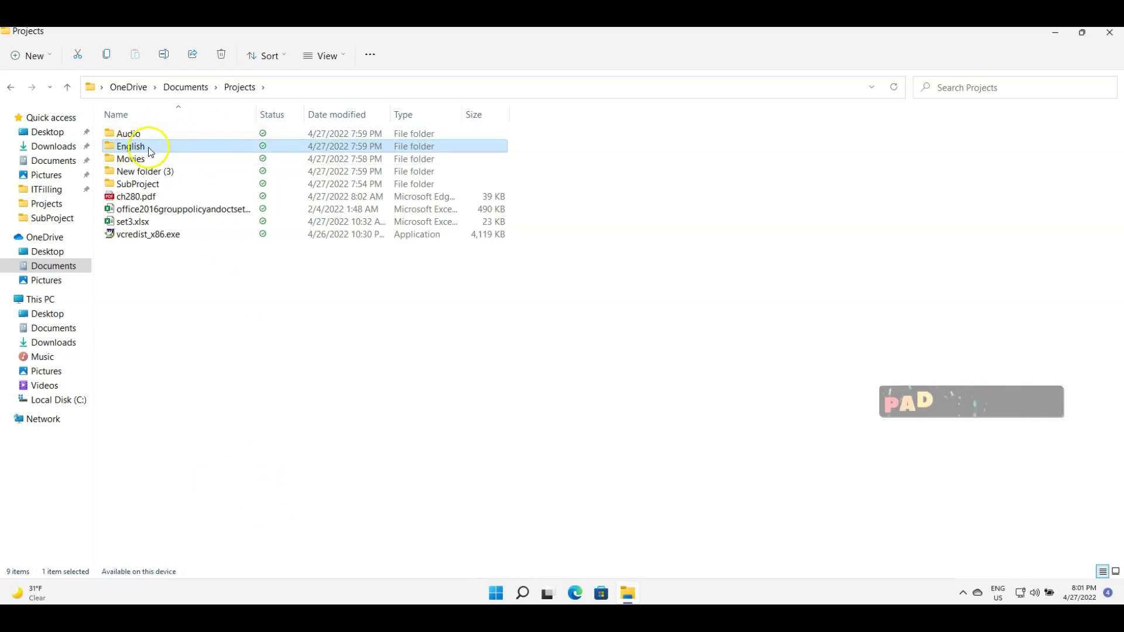
click(298, 341)
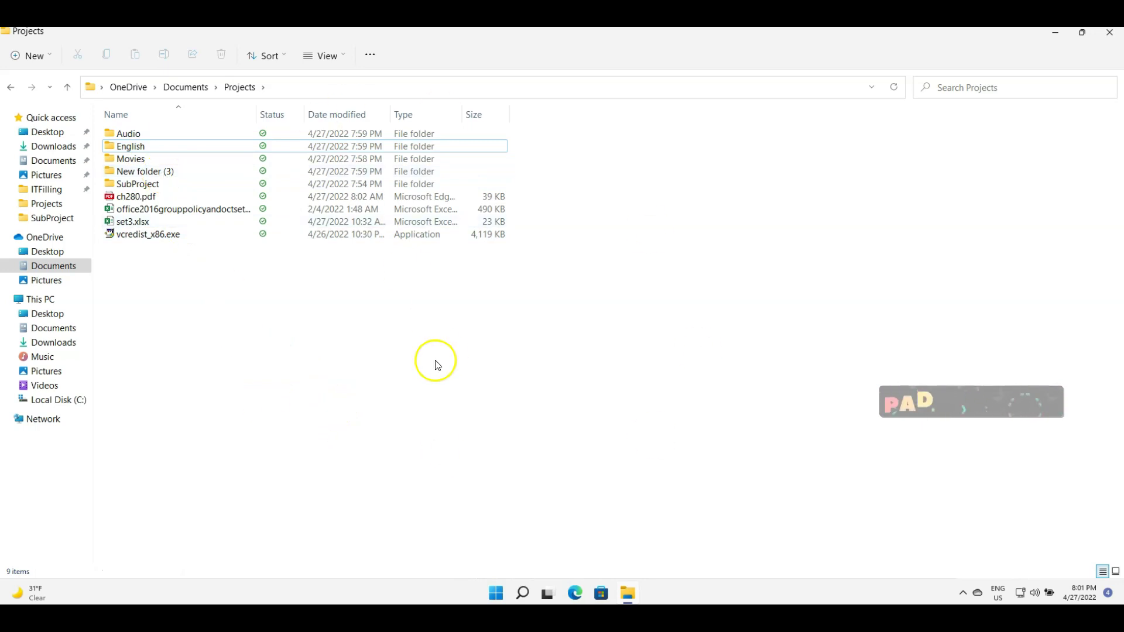
Rename the folder "New folder (3)" in Projects as Education Files
click(154, 170)
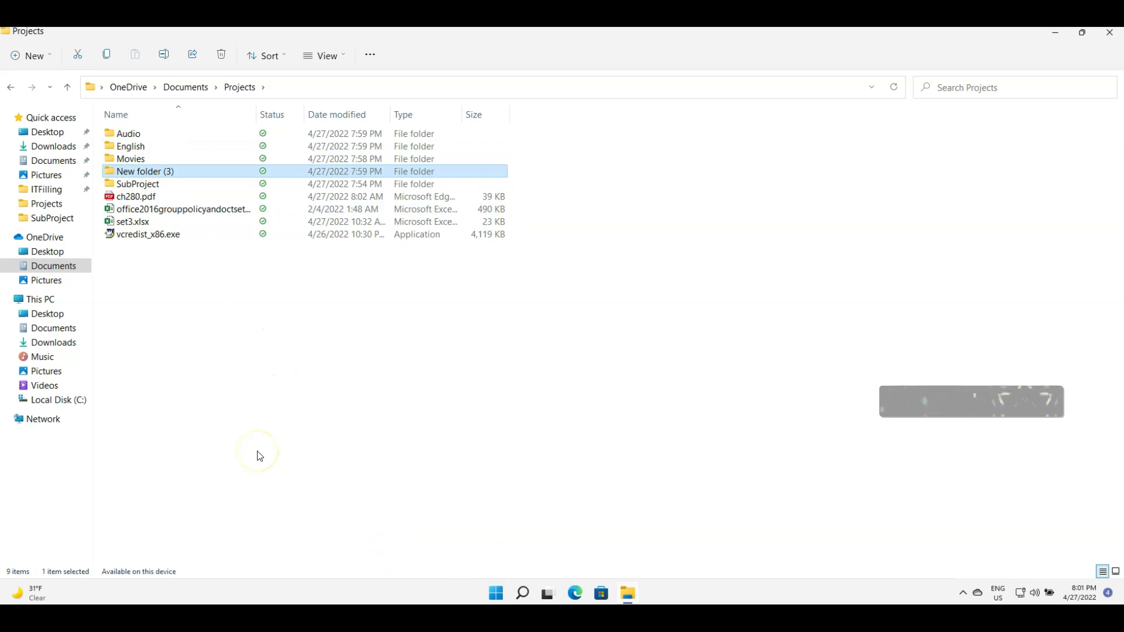
key(F2)
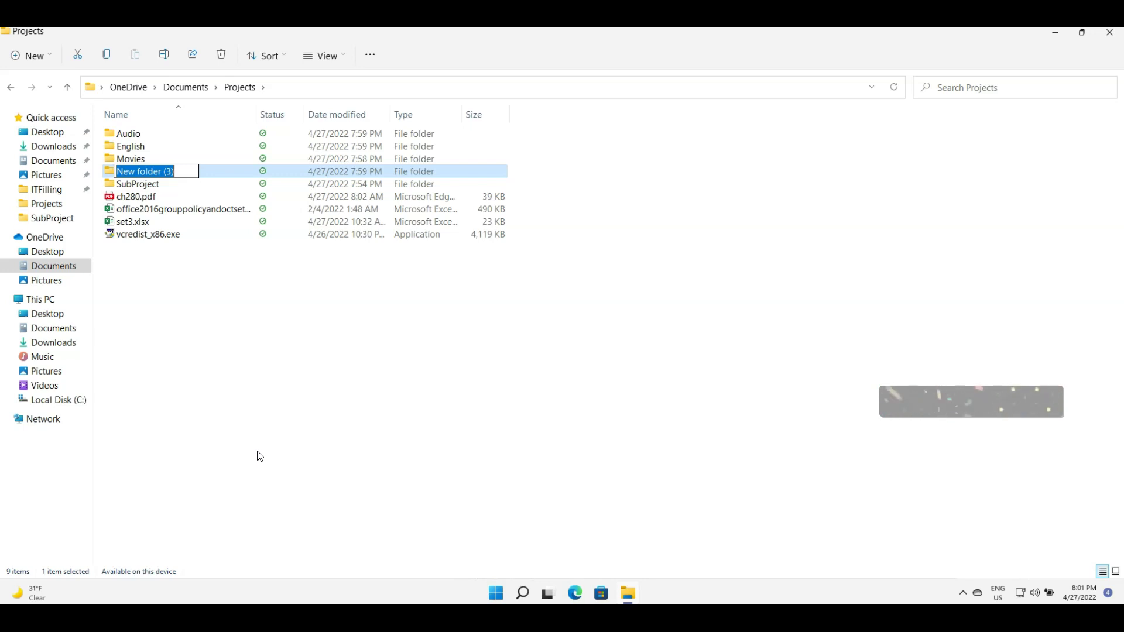
text(Education Files)
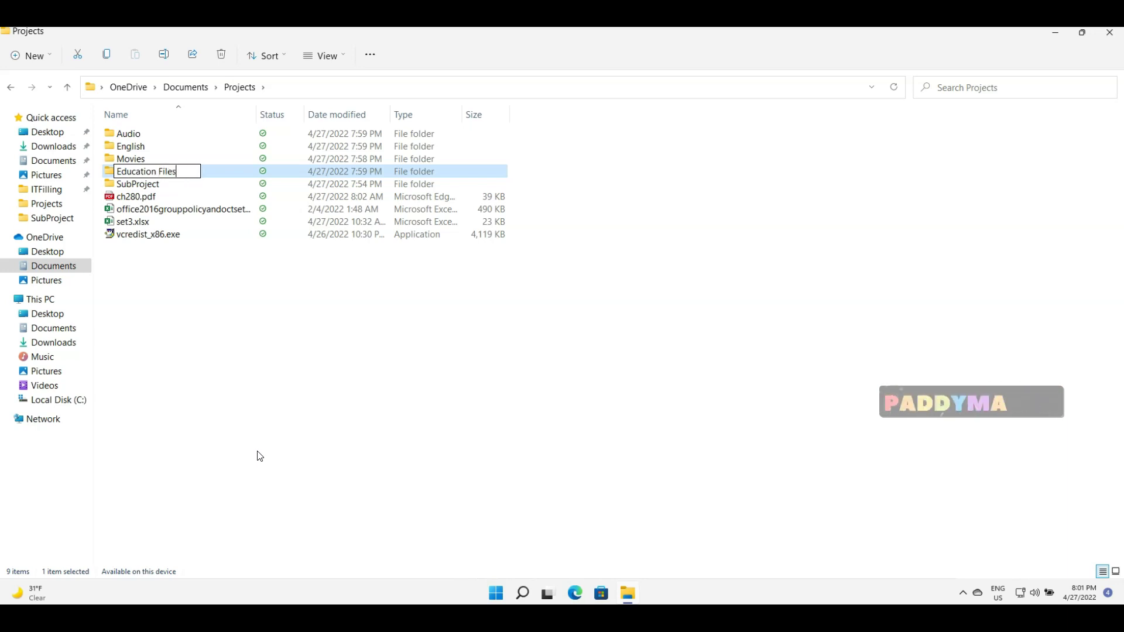
key(Return)
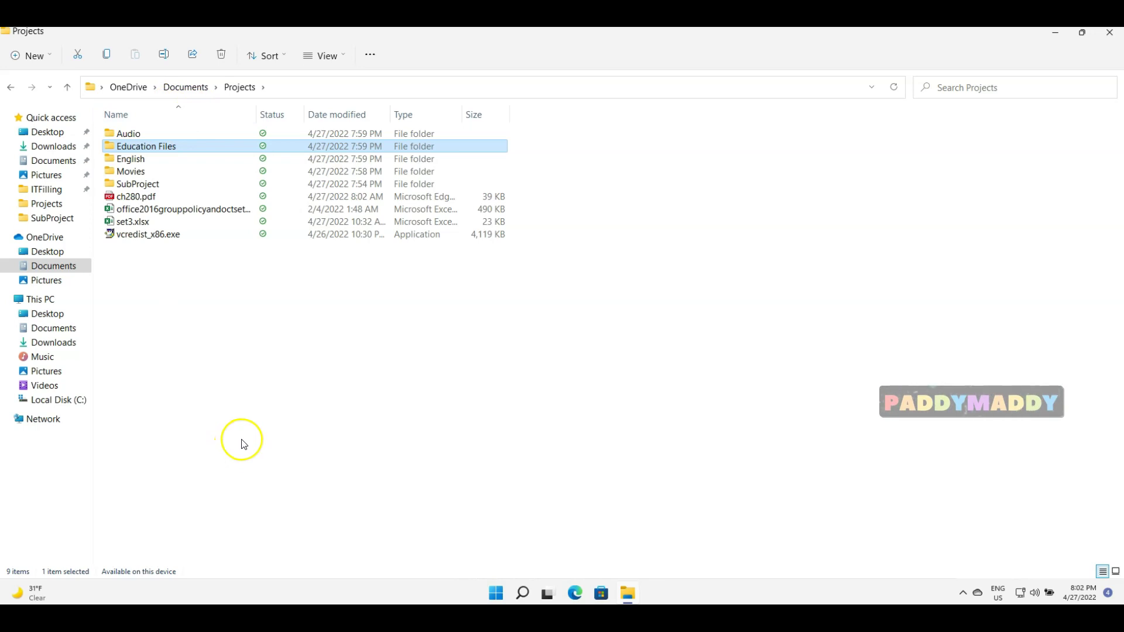
Rename the Excel file set3.xlsx in Projects as Set 4.xlsx, keeping its extension
click(135, 225)
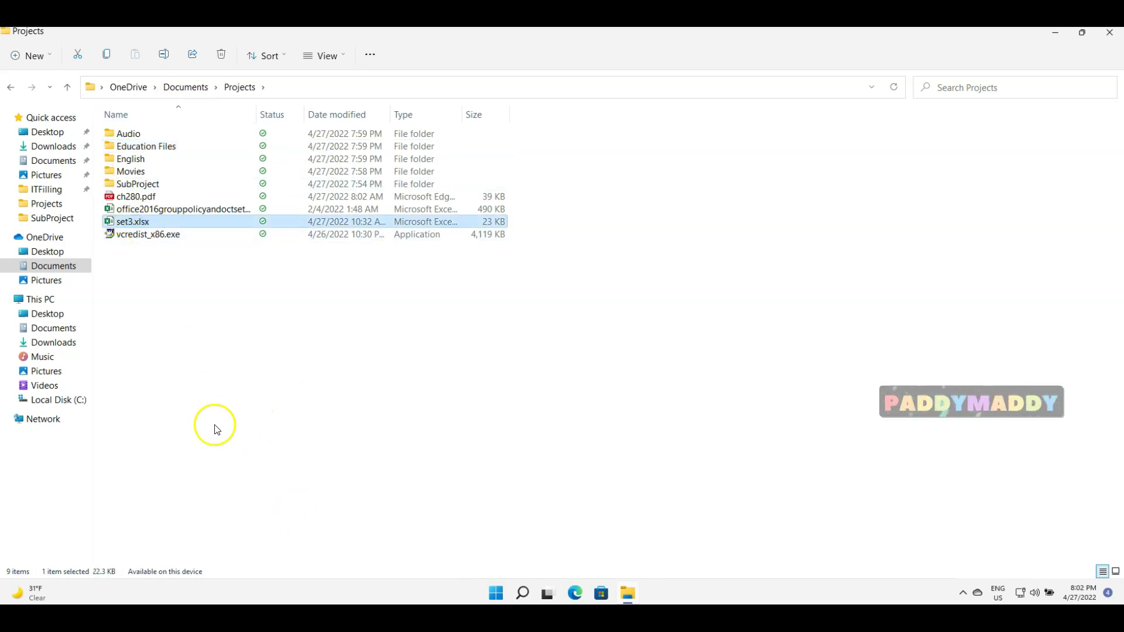
click(170, 59)
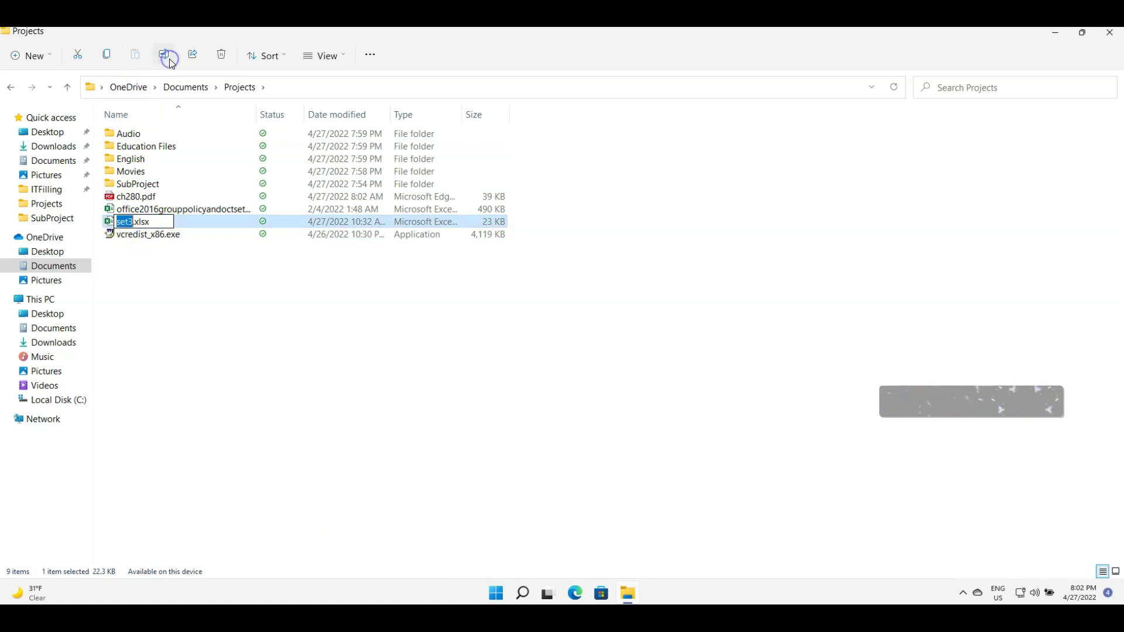
text(Set 4)
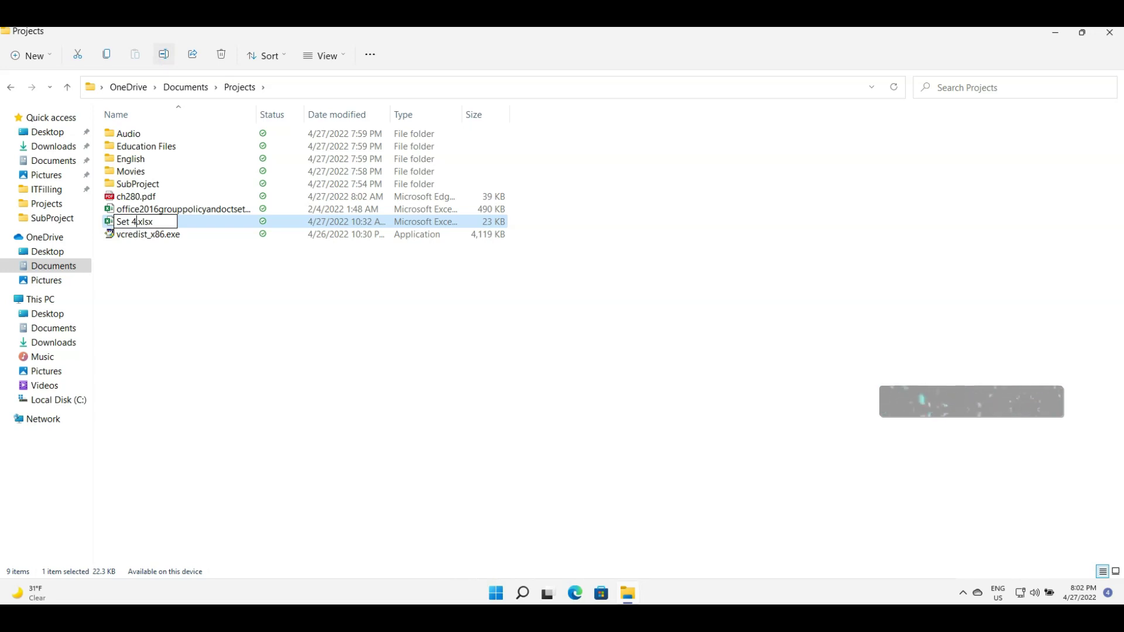
key(Return)
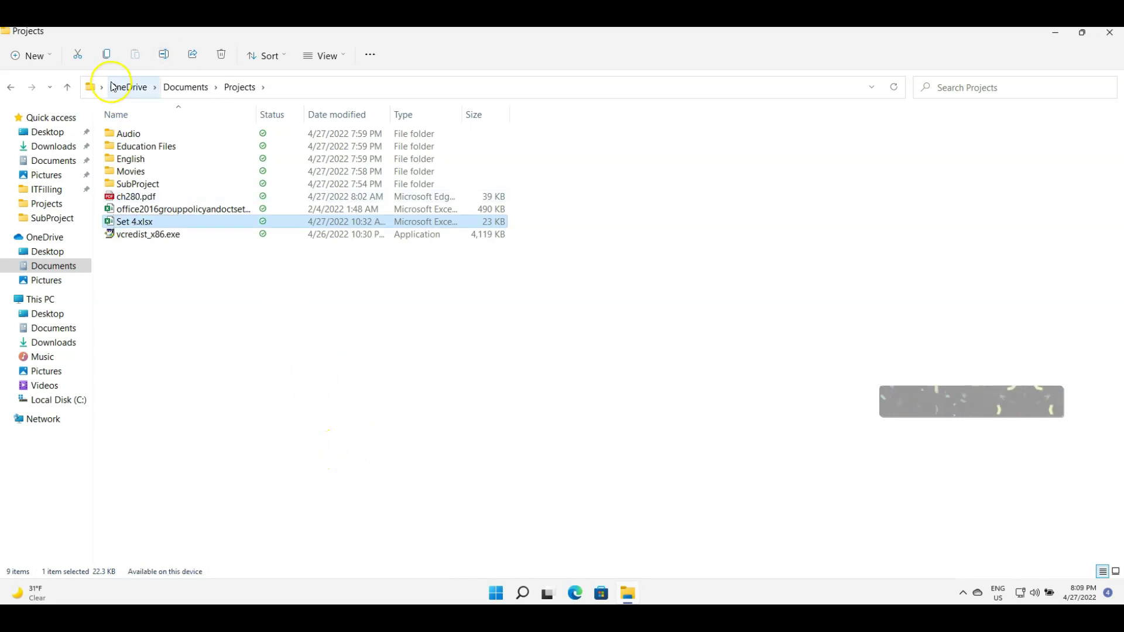
click(270, 447)
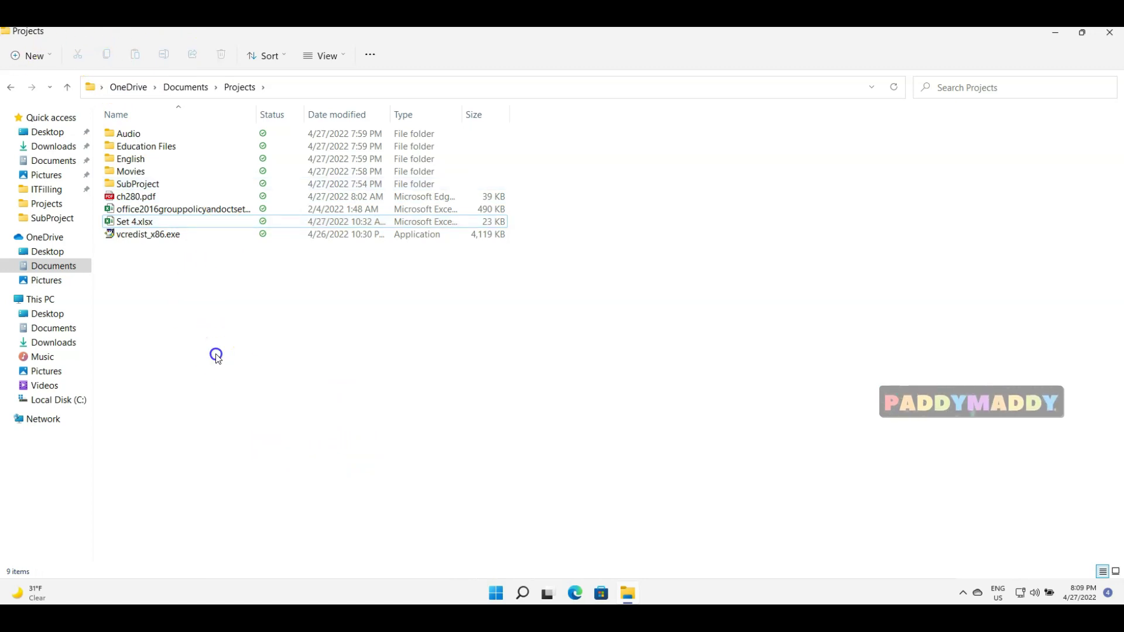
Copy the file Set 4.xlsx and paste the duplicate into the same Projects folder
click(145, 225)
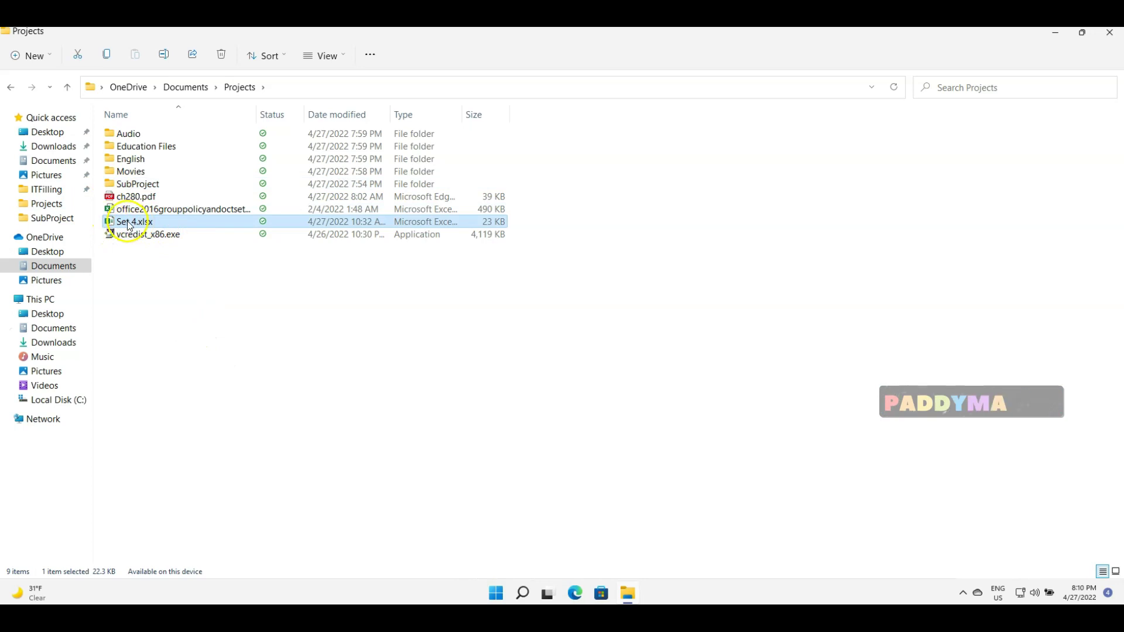
click(106, 56)
right_click(149, 226)
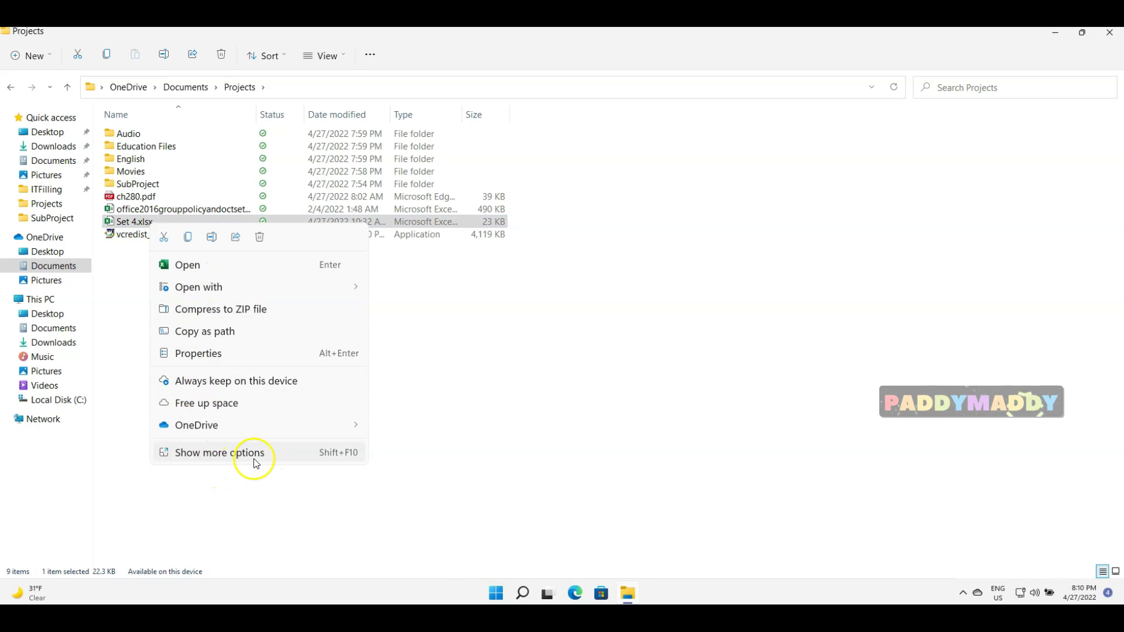
click(233, 453)
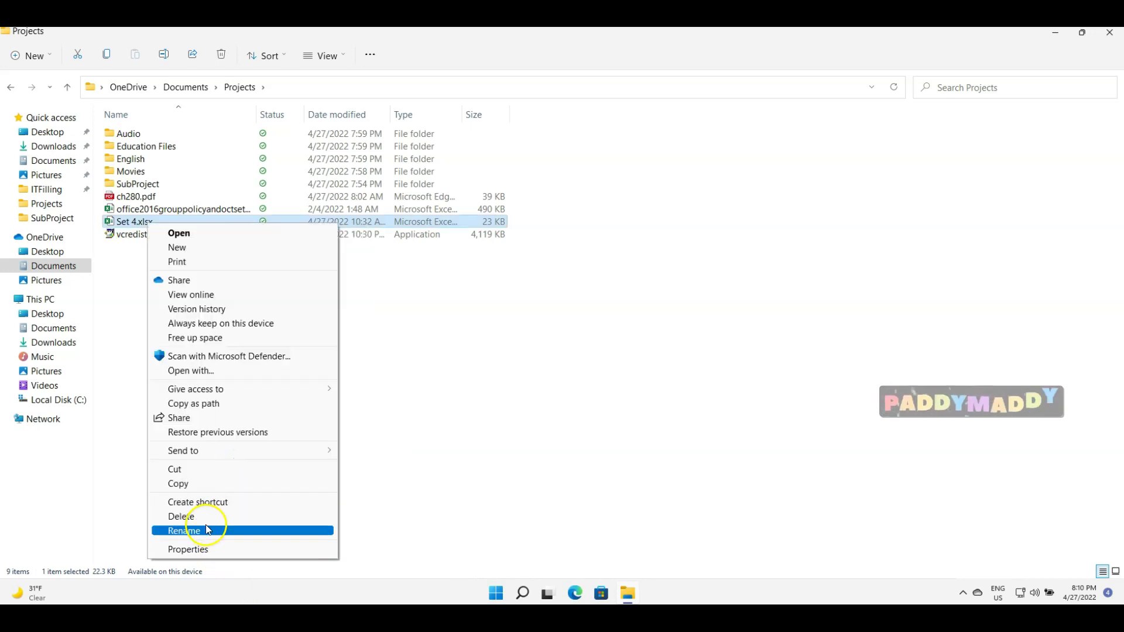
click(189, 484)
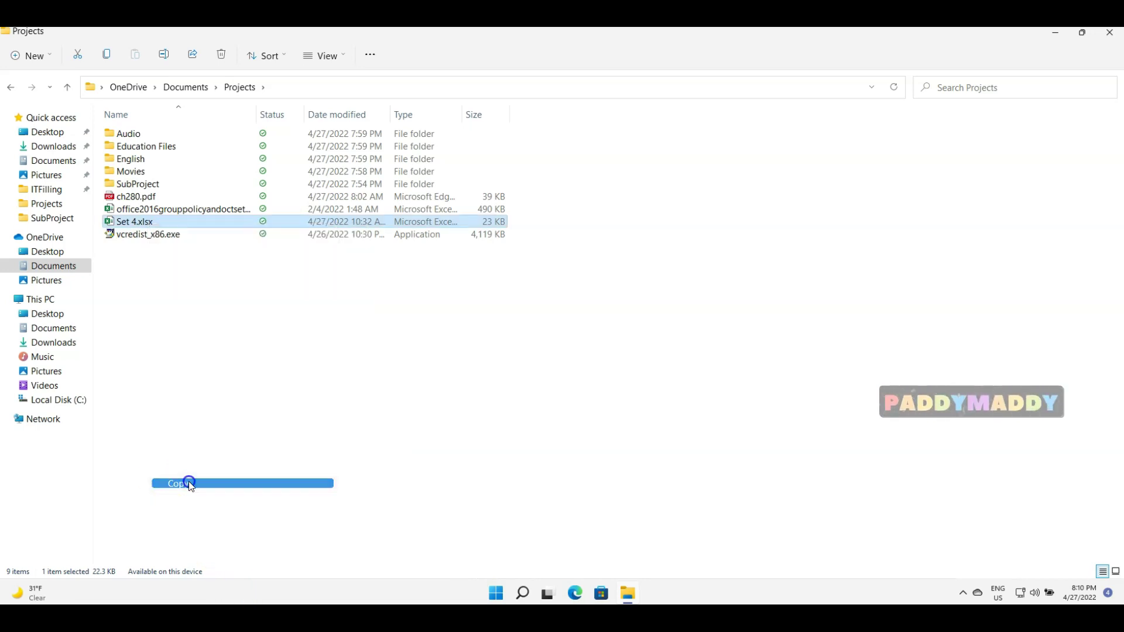
right_click(135, 261)
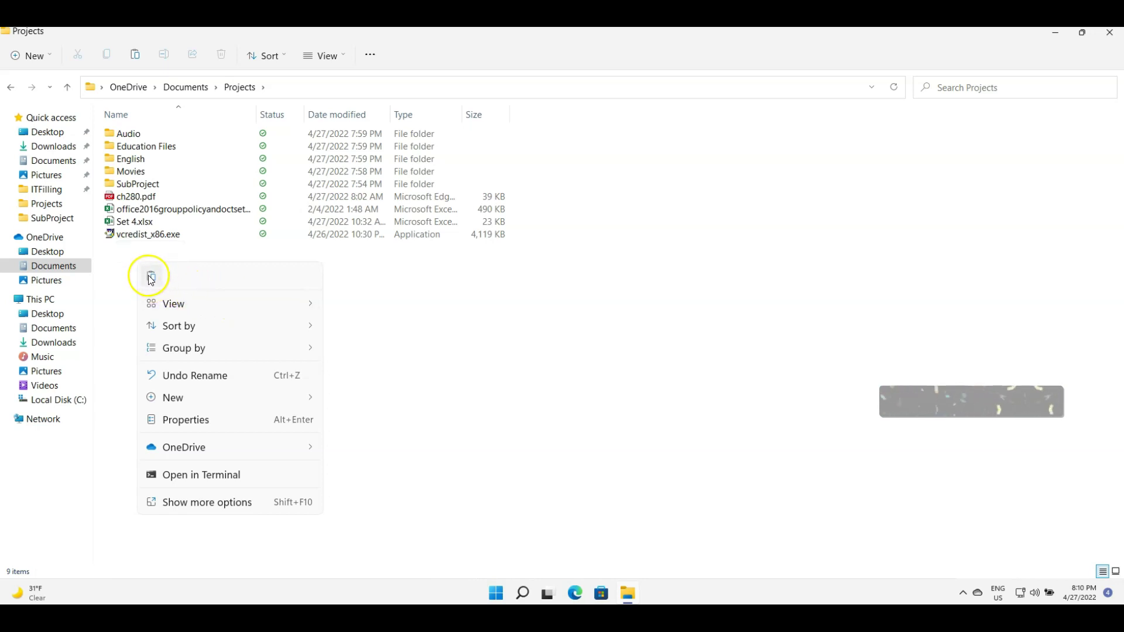
click(199, 507)
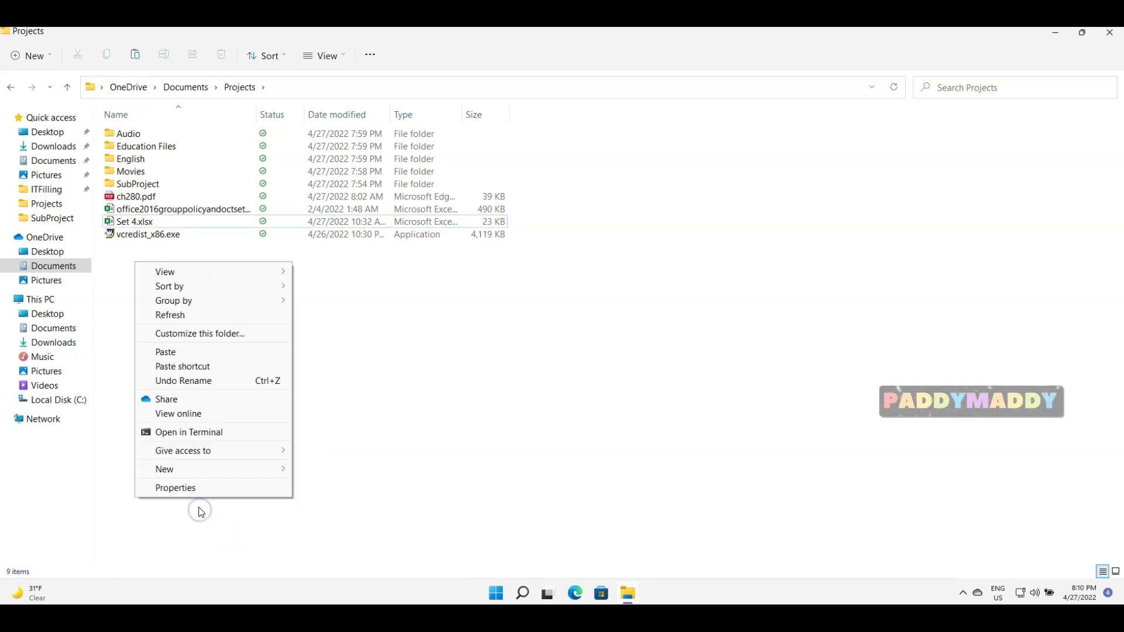
click(174, 353)
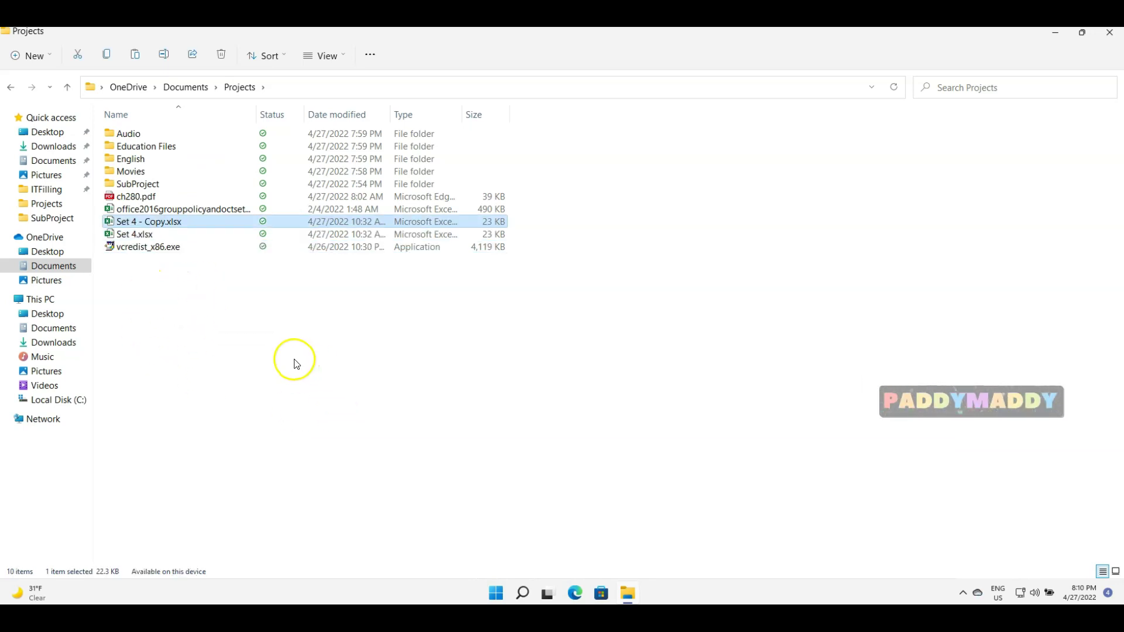
click(129, 224)
right_click(130, 229)
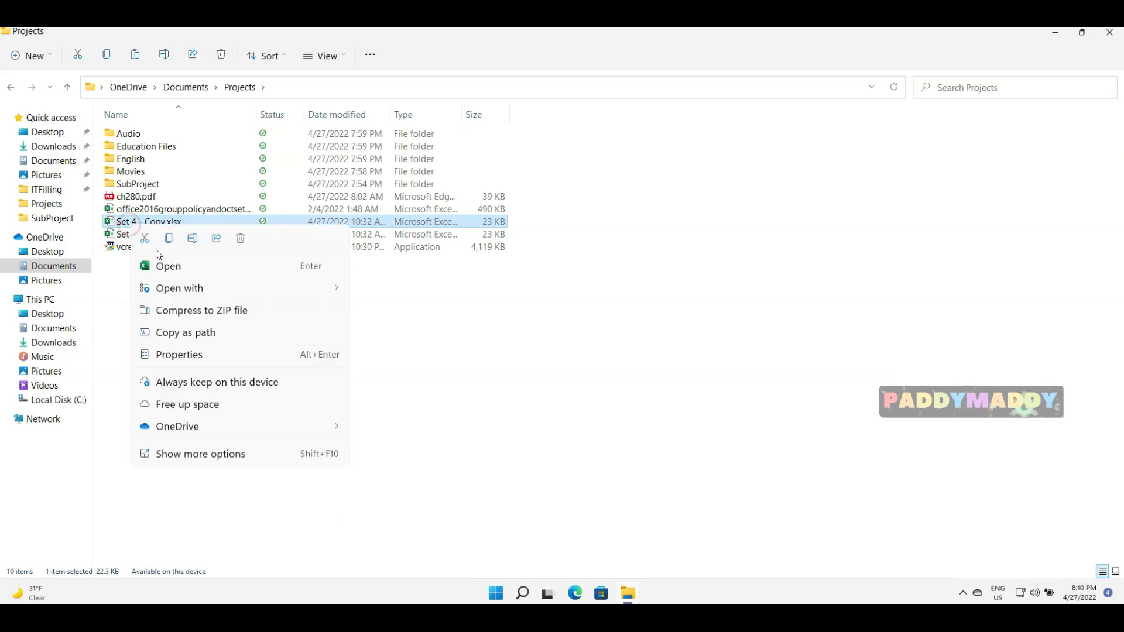
click(311, 438)
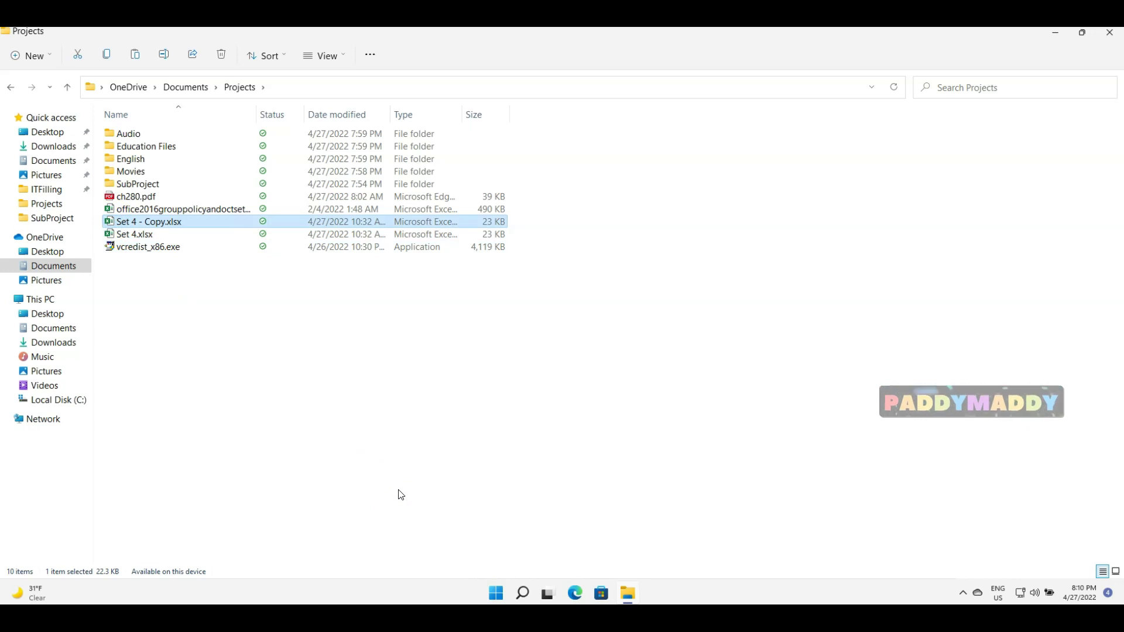
click(292, 349)
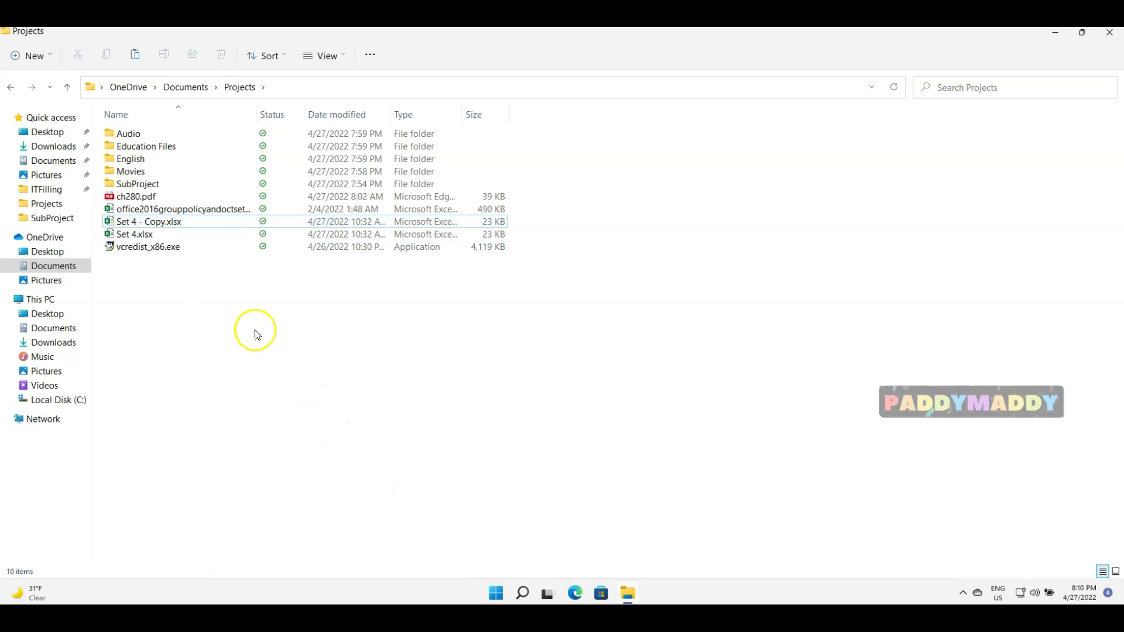
Open the Audio folder inside Projects
click(135, 136)
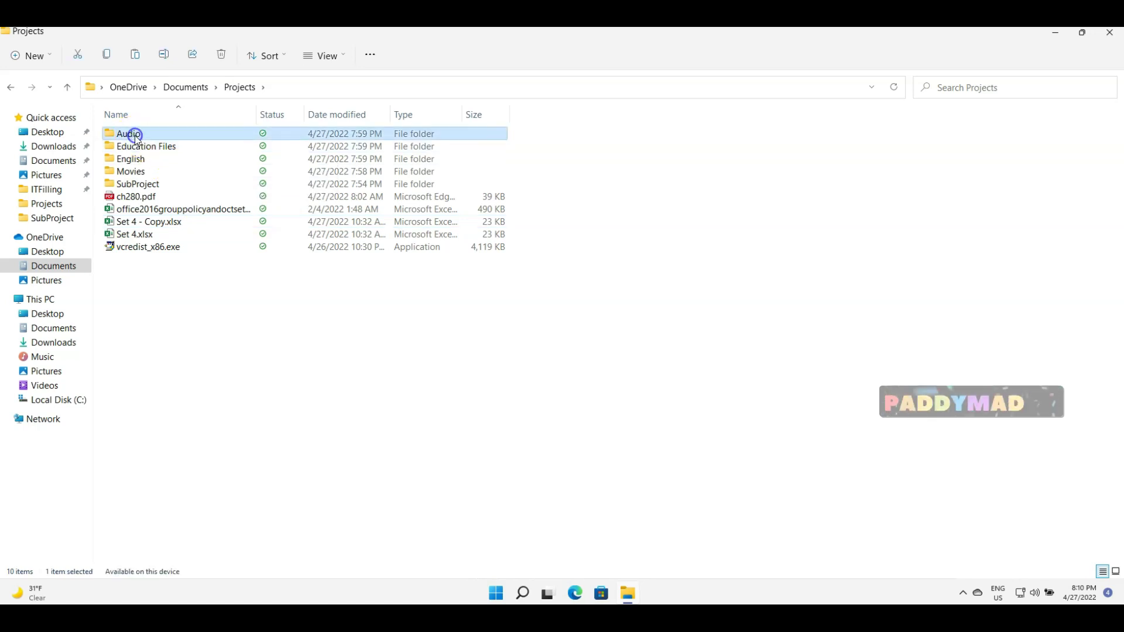
double_click(136, 136)
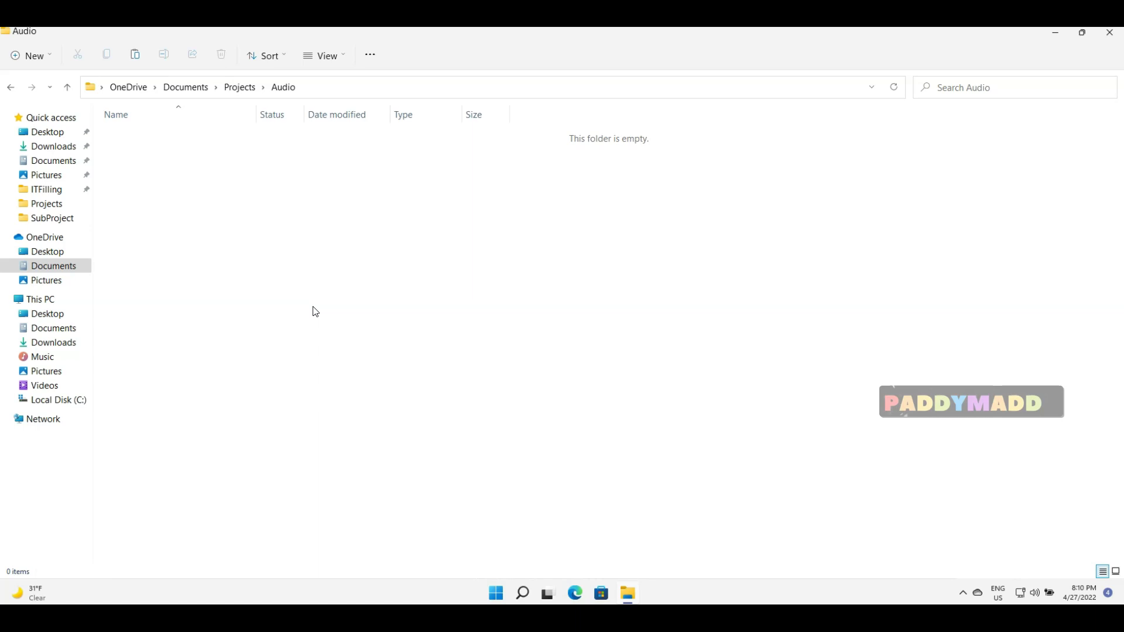
Paste the copied Excel file Set 4 - Copy.xlsx into the empty Audio folder
click(140, 58)
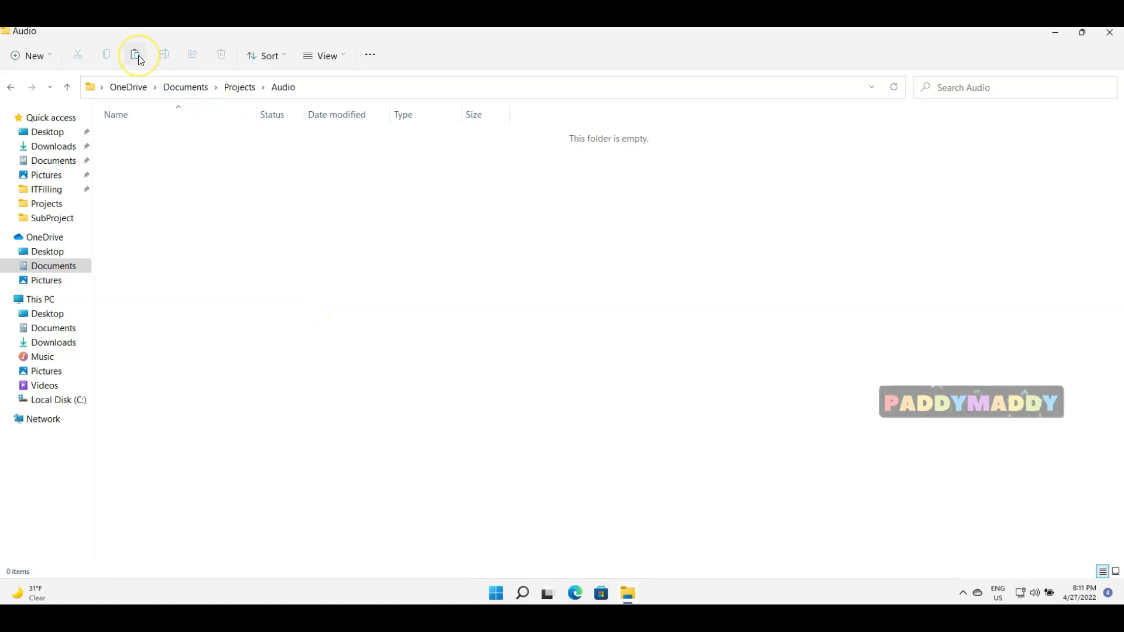
click(275, 286)
key(ctrl+v)
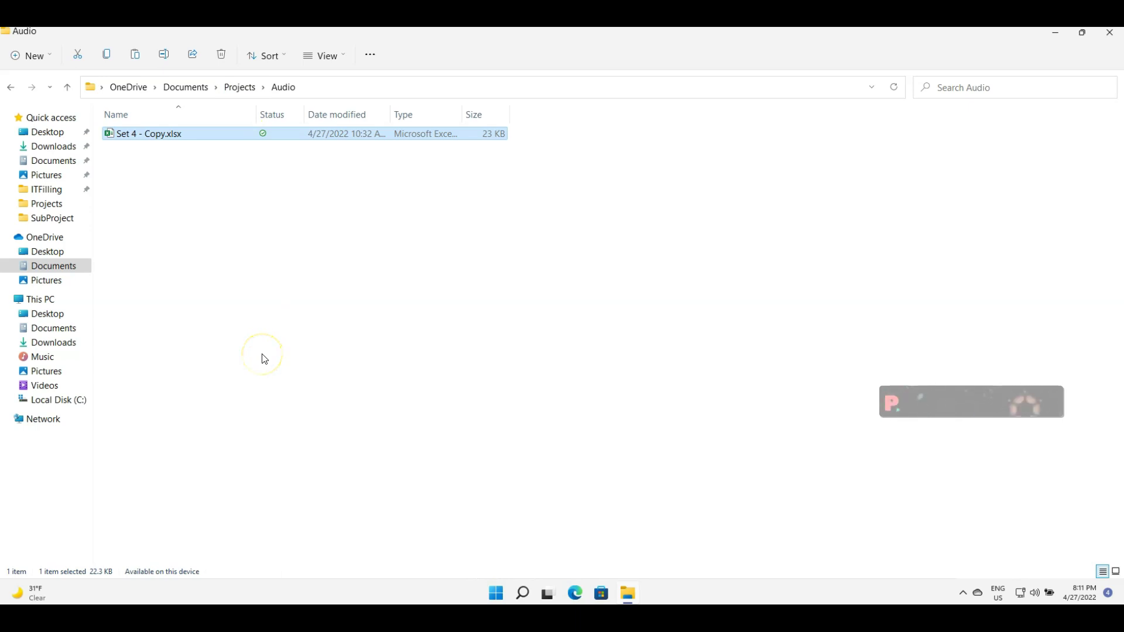
click(273, 162)
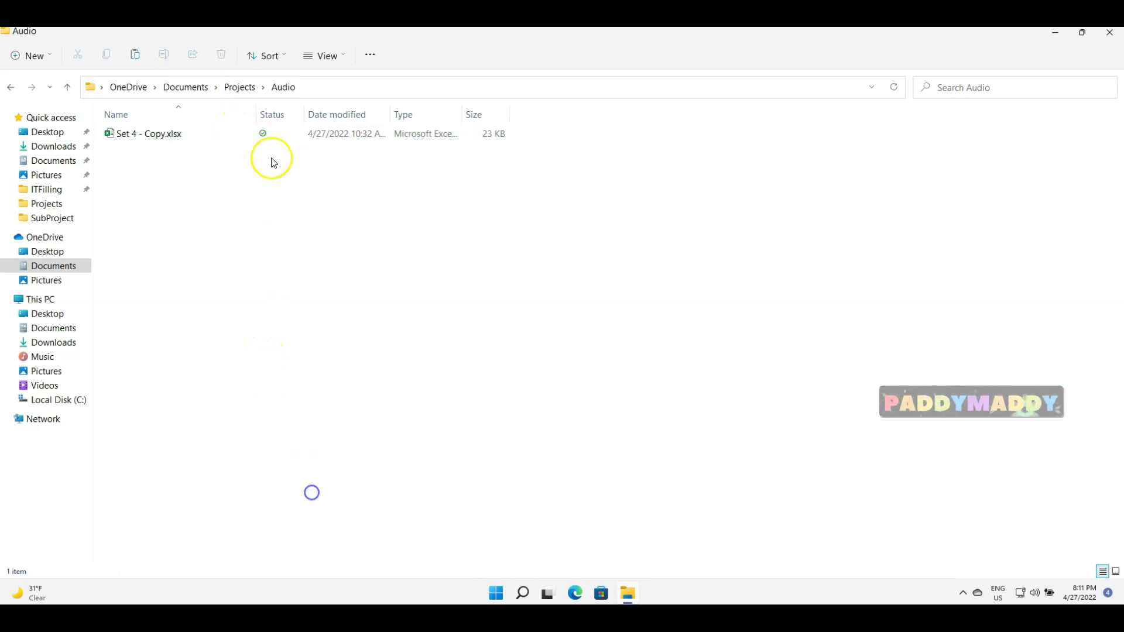
Copy the English folder from Projects and paste it into the Audio folder
click(239, 86)
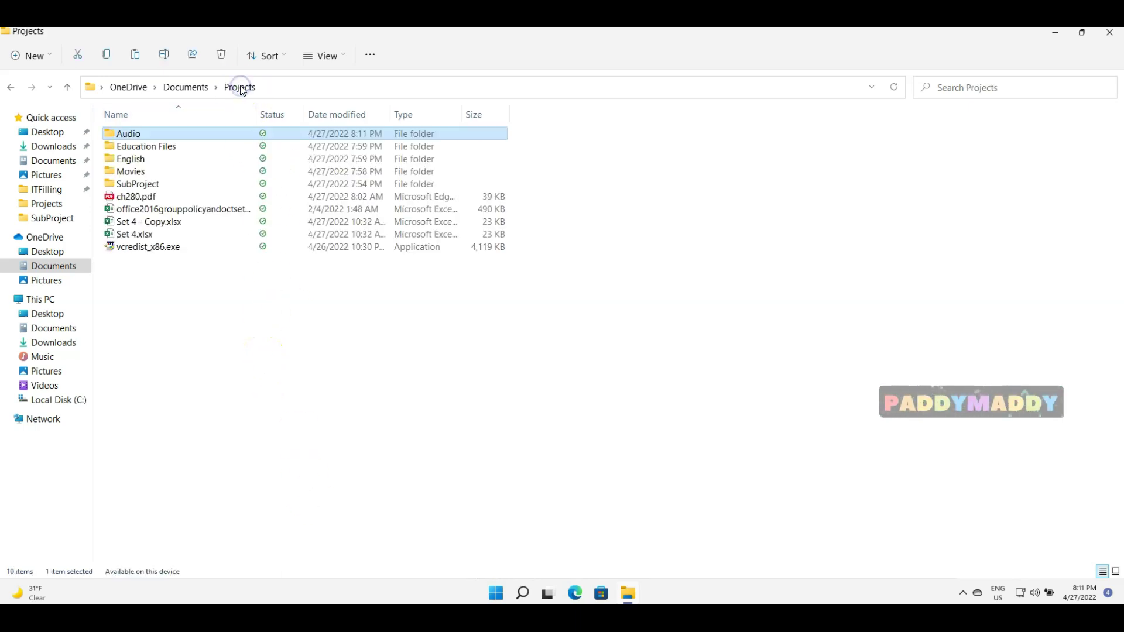
click(132, 159)
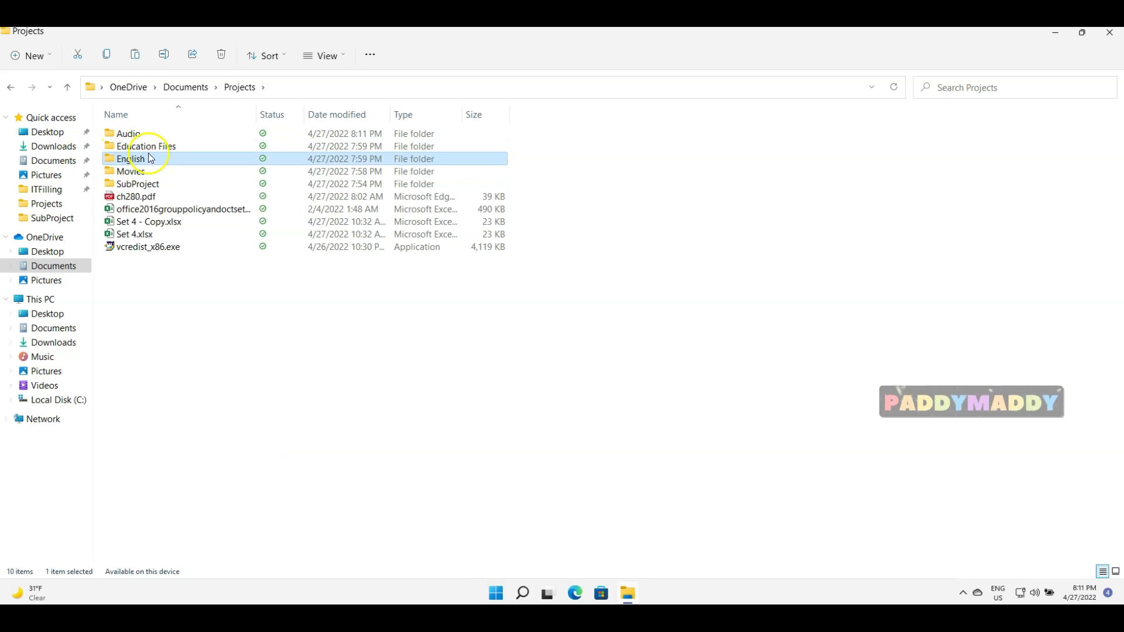
right_click(150, 162)
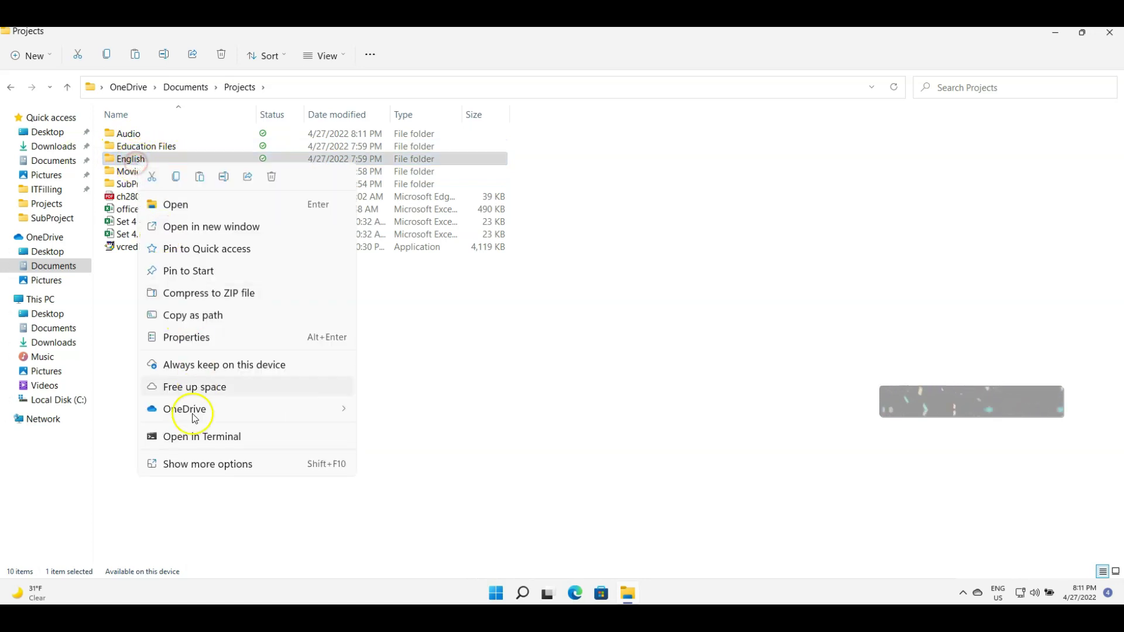
click(220, 464)
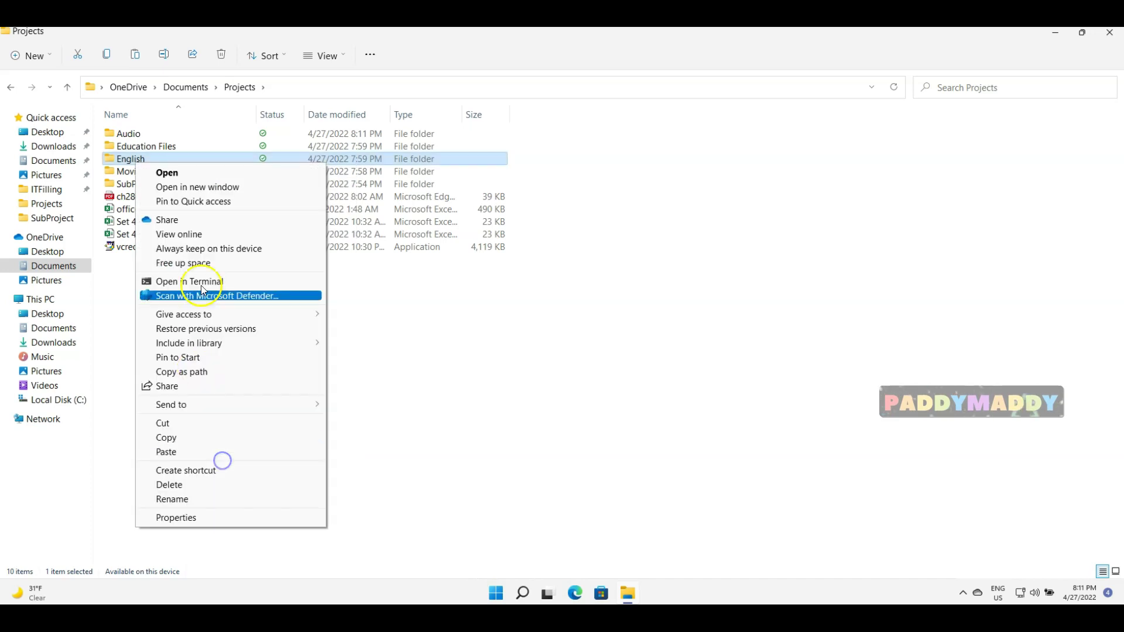
click(172, 439)
double_click(136, 132)
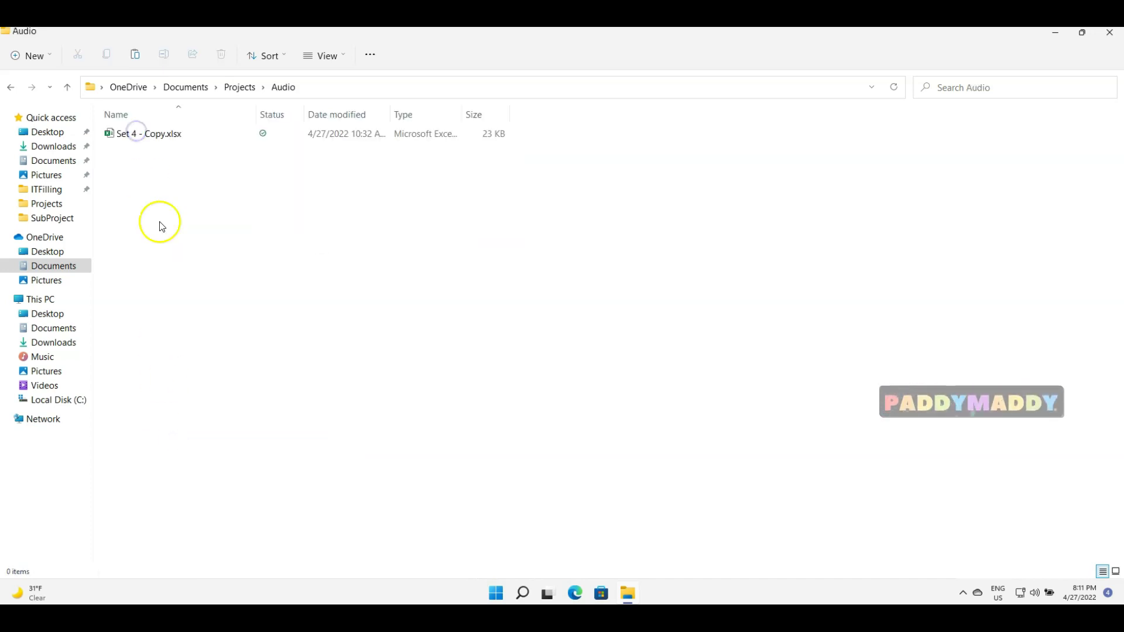
right_click(164, 230)
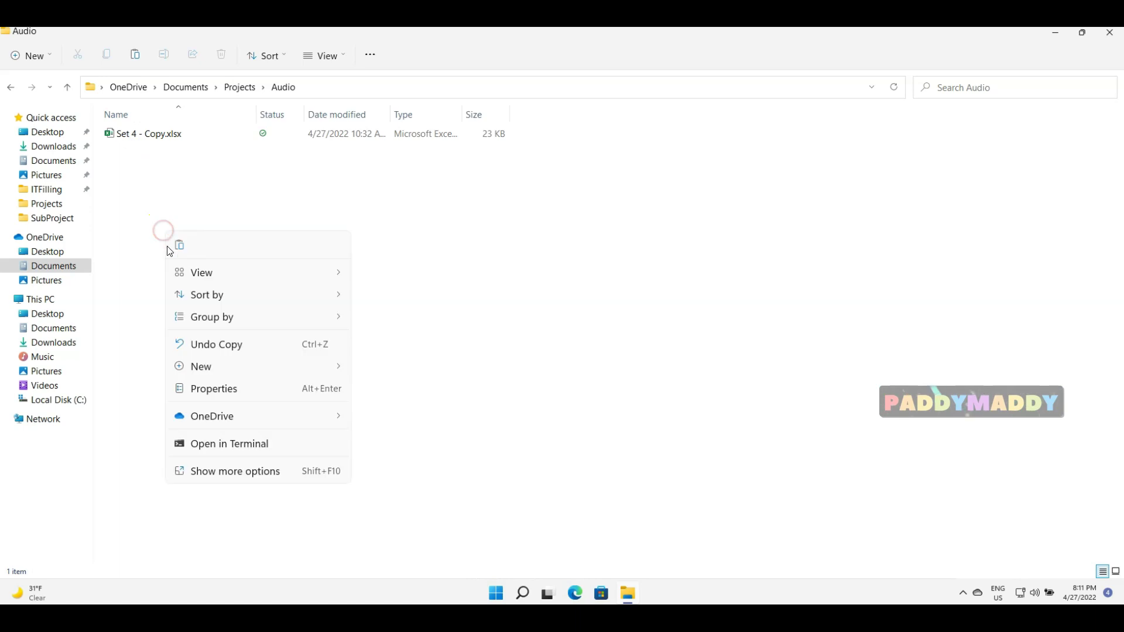
click(223, 470)
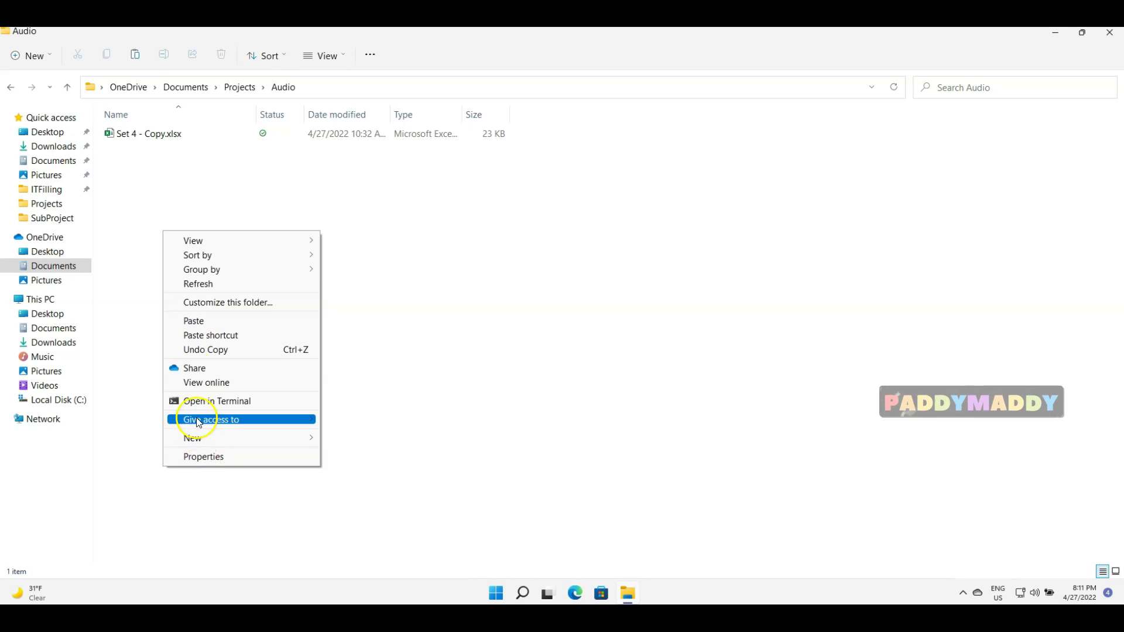
click(134, 54)
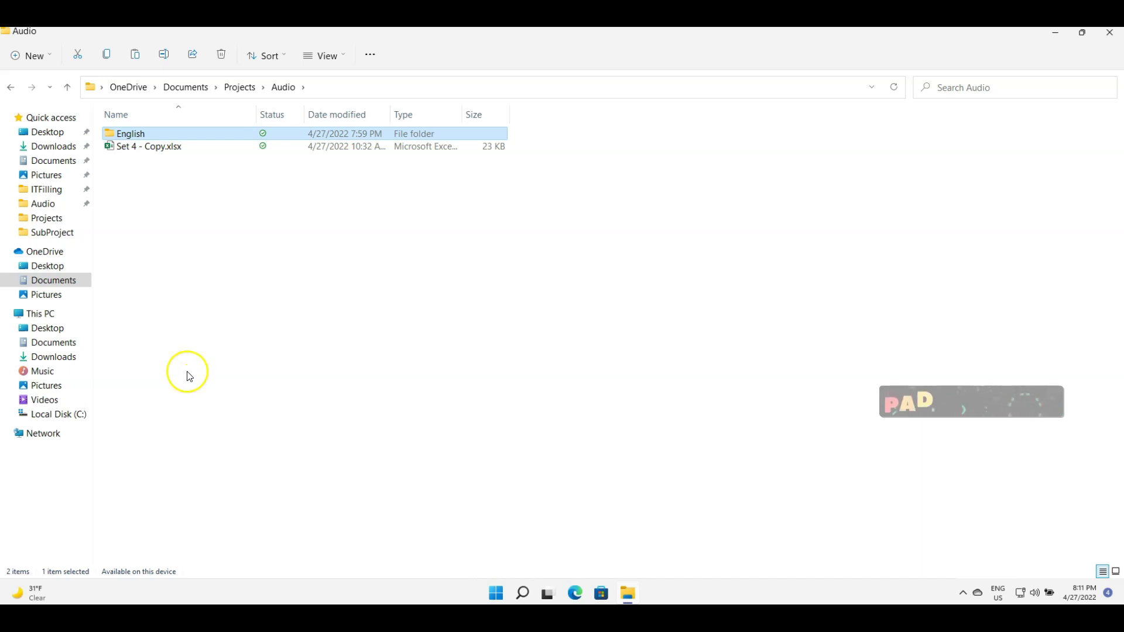
Return to the Projects folder and cut the application file vcredist_x86.exe
click(239, 87)
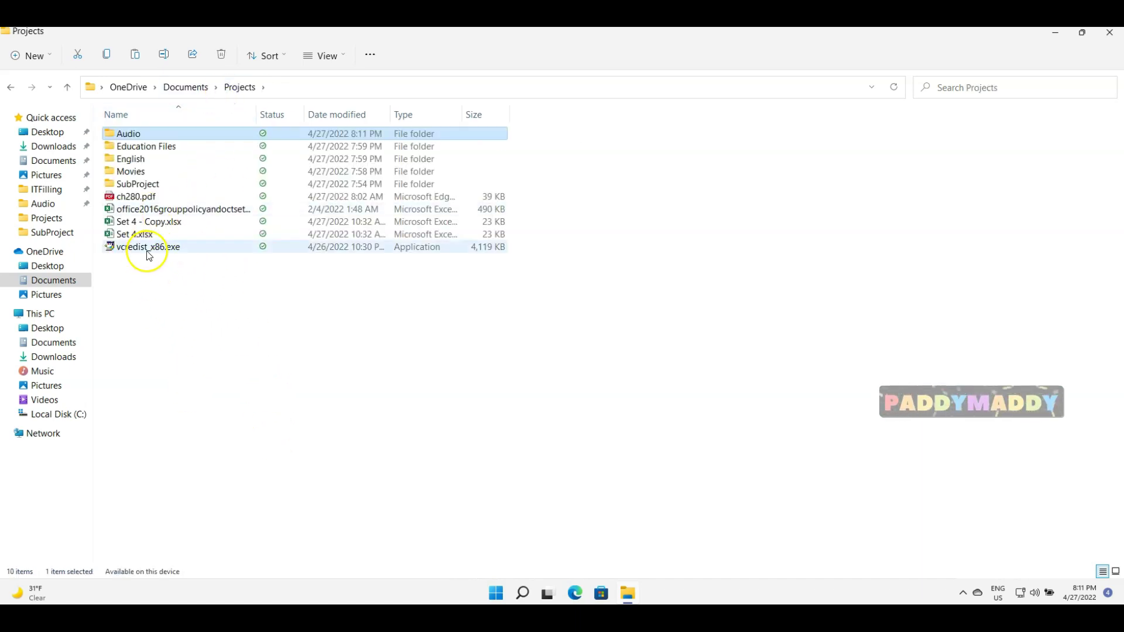
click(176, 250)
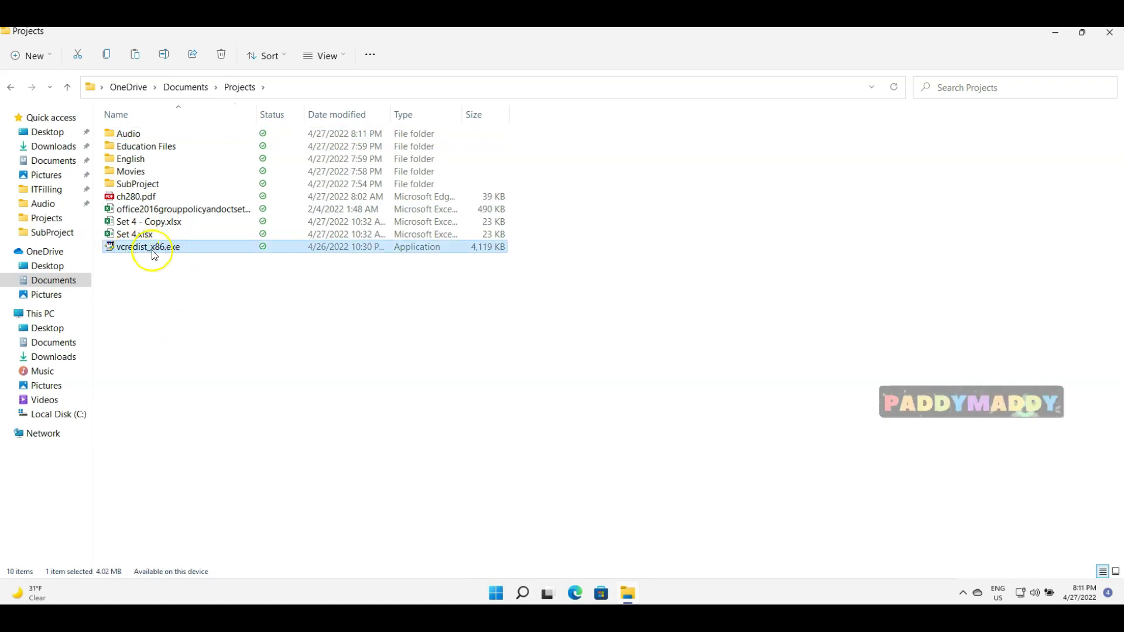
right_click(153, 252)
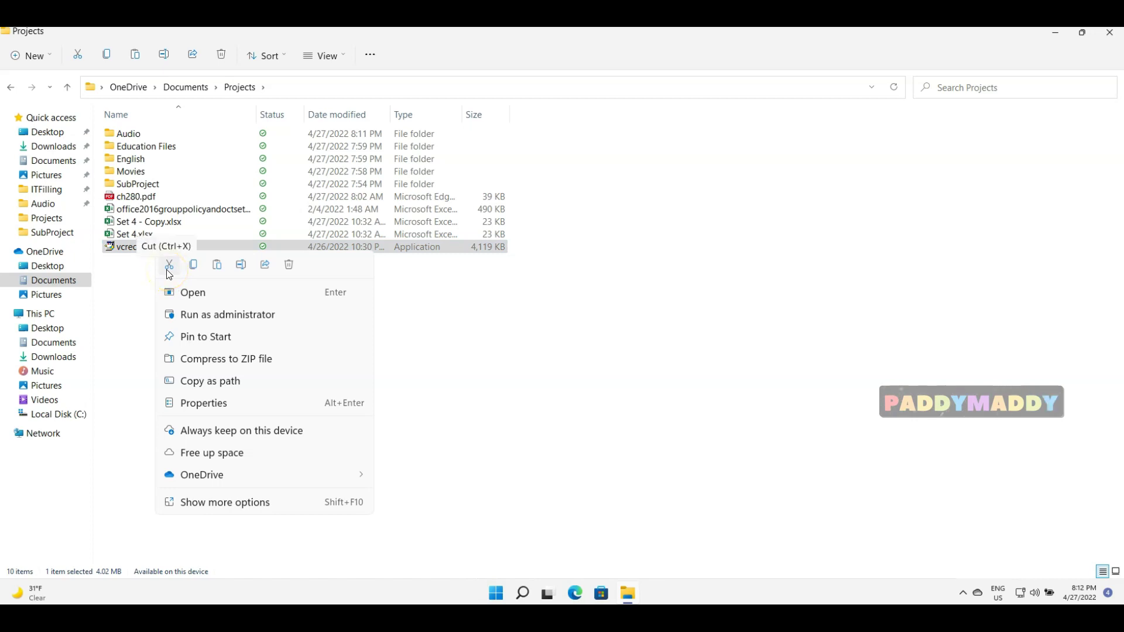
click(169, 271)
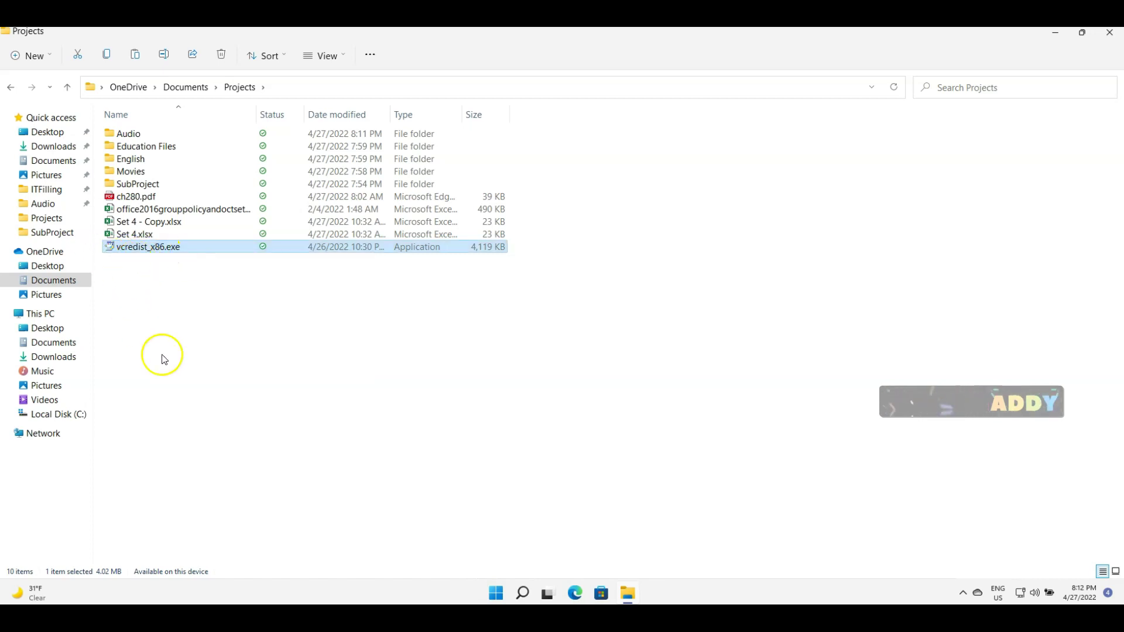
click(136, 306)
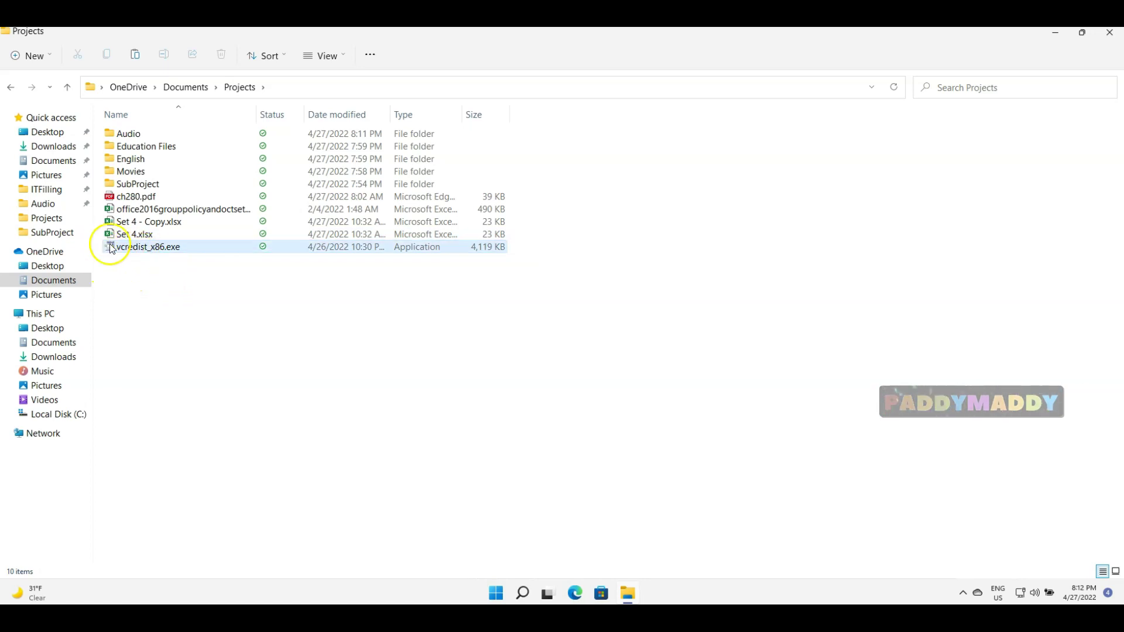
click(145, 250)
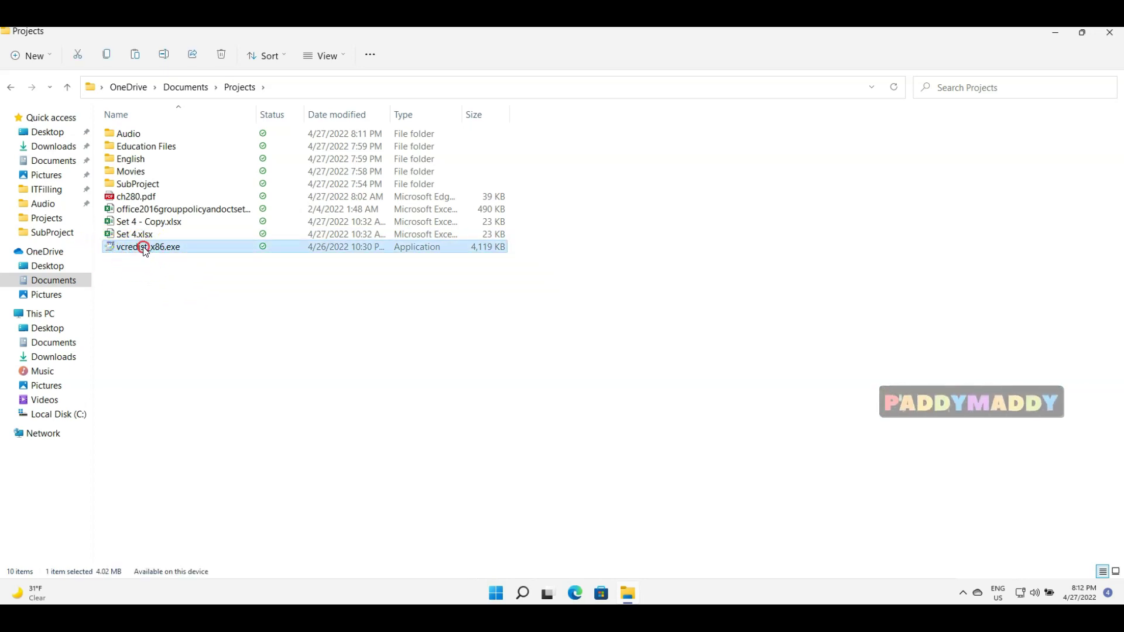
right_click(145, 249)
click(164, 264)
Open the English folder inside Audio and paste the cut file vcredist_x86.exe there
double_click(128, 135)
click(154, 135)
double_click(153, 134)
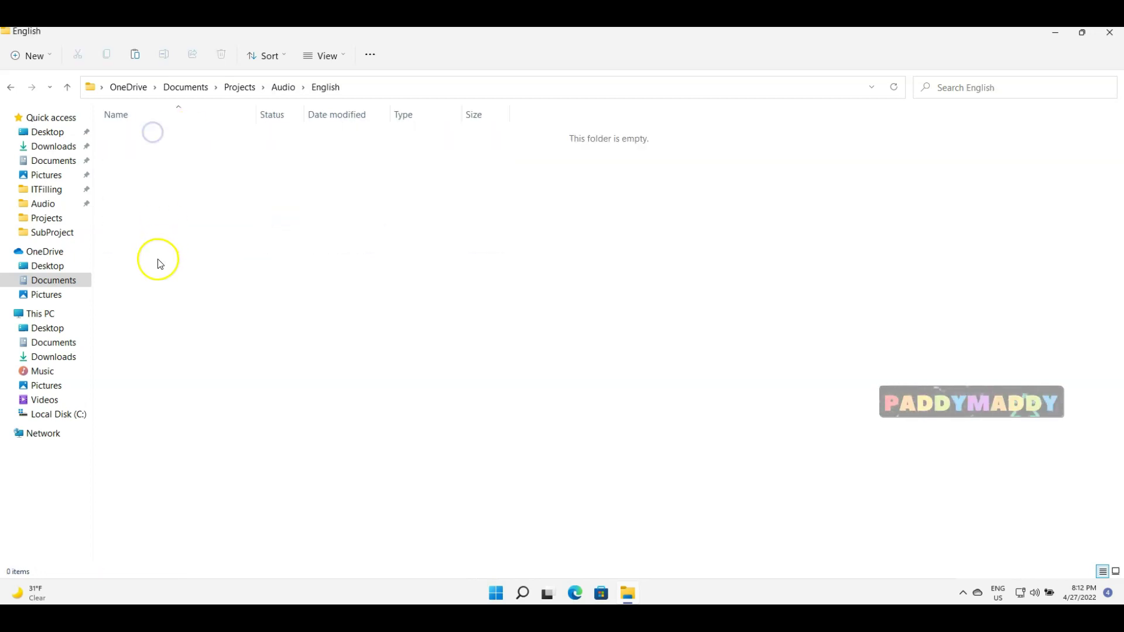
right_click(159, 263)
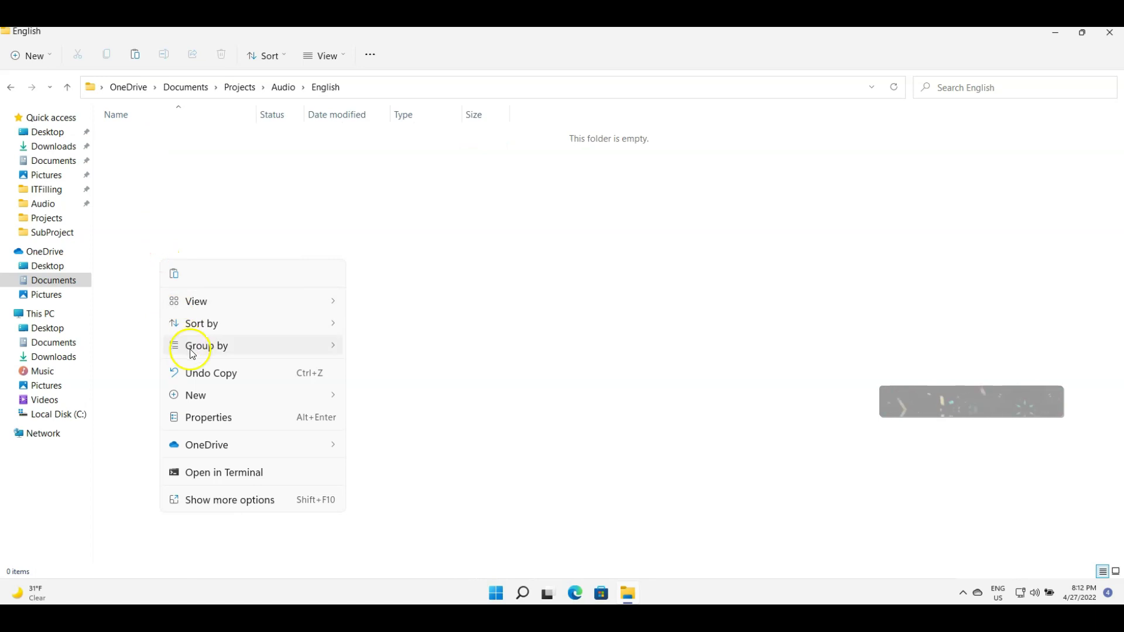
click(175, 276)
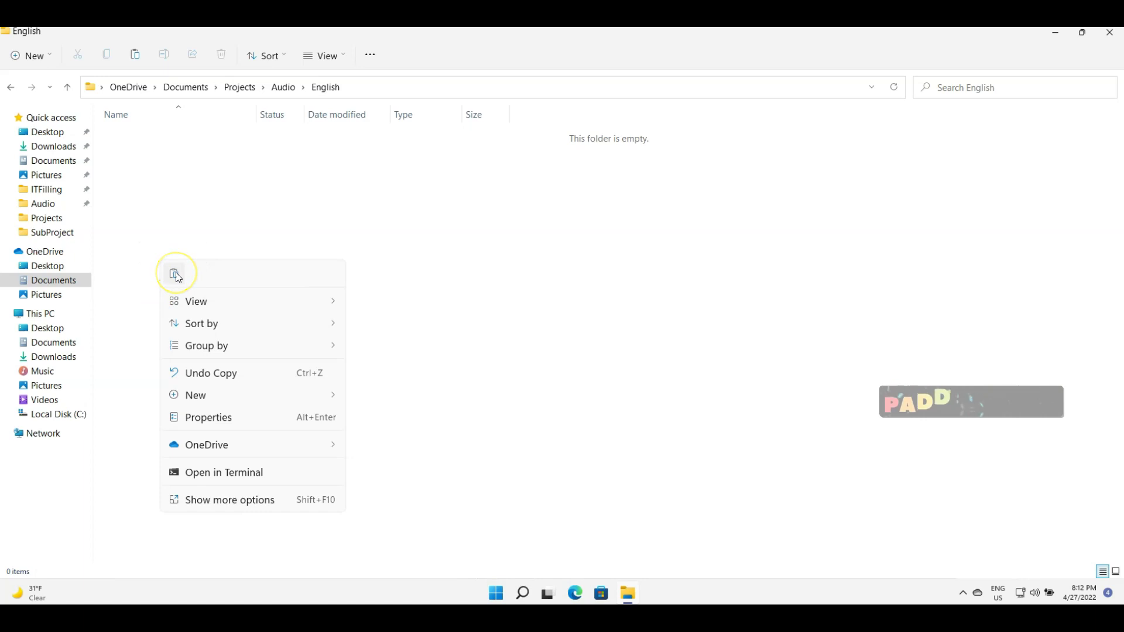
click(139, 56)
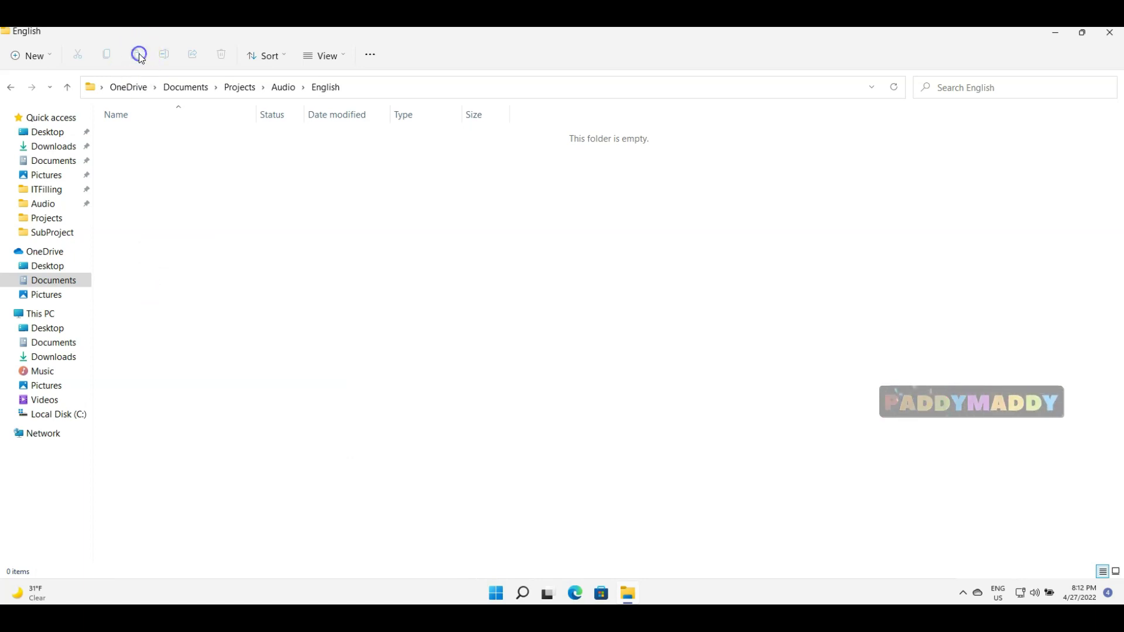
click(229, 282)
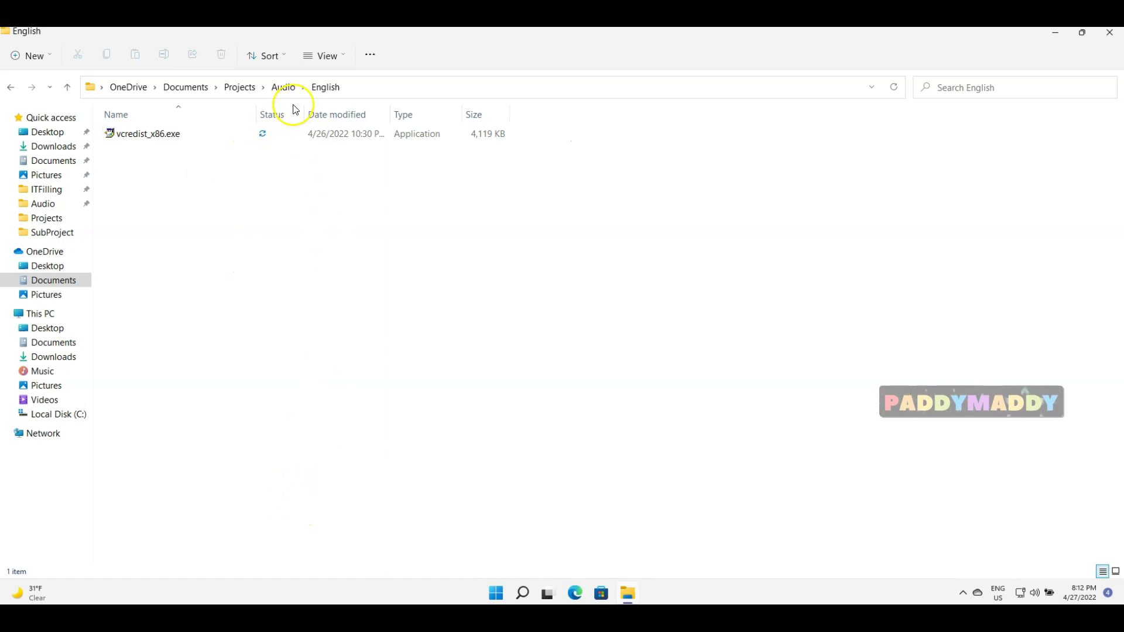
Go back to Projects and check the contents of Projects, Audio and Audio's English subfolder for the moved file
click(283, 87)
click(242, 86)
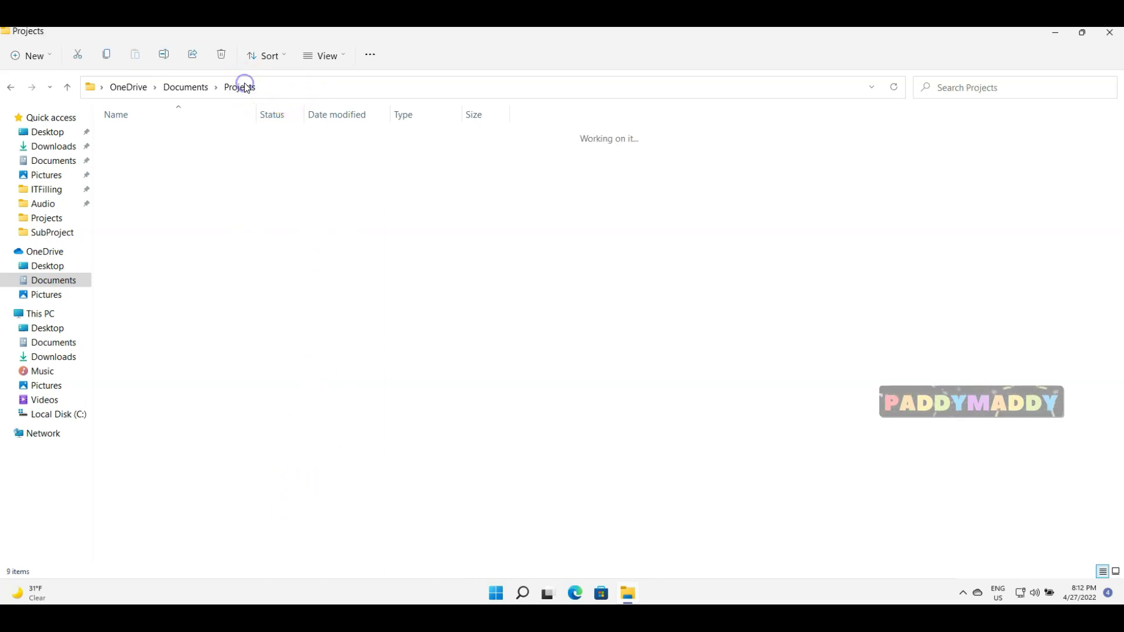
double_click(146, 133)
click(140, 134)
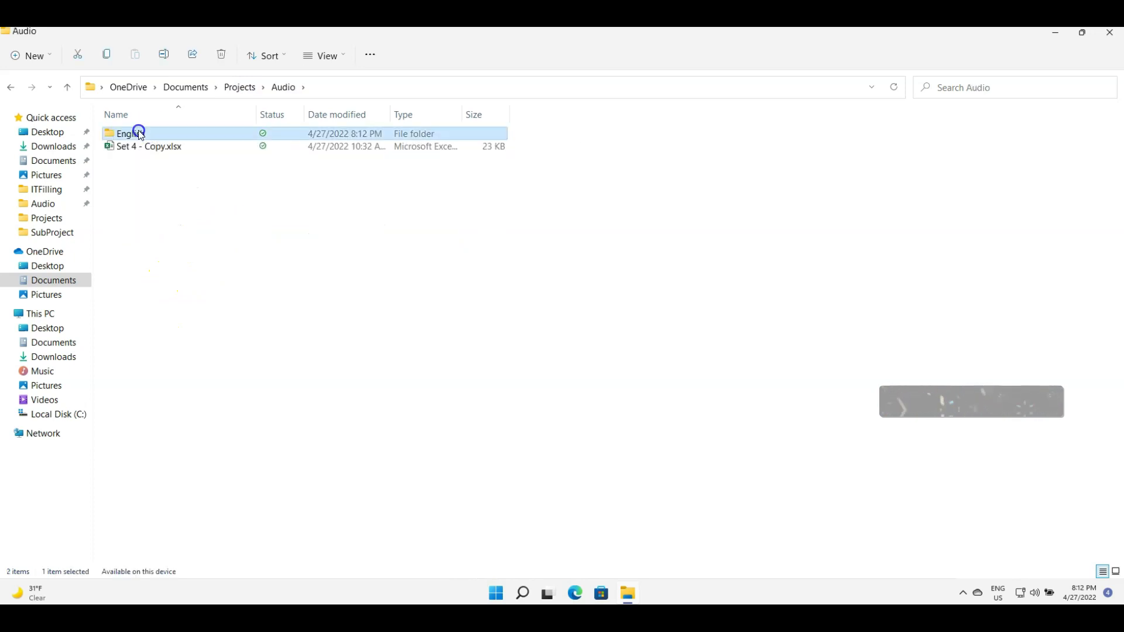
double_click(141, 133)
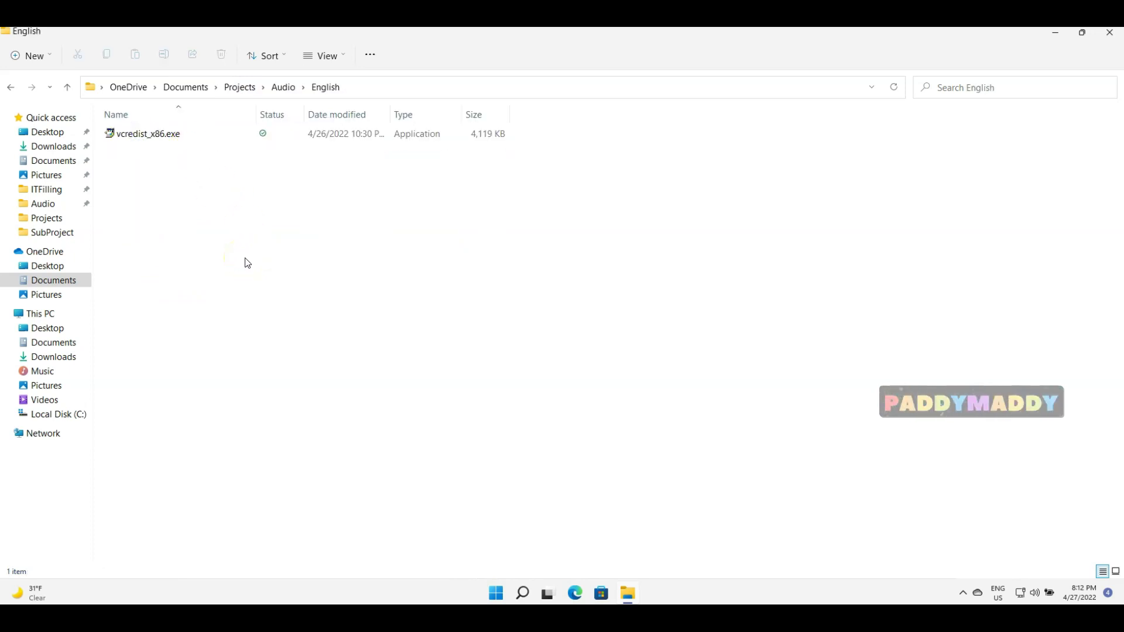